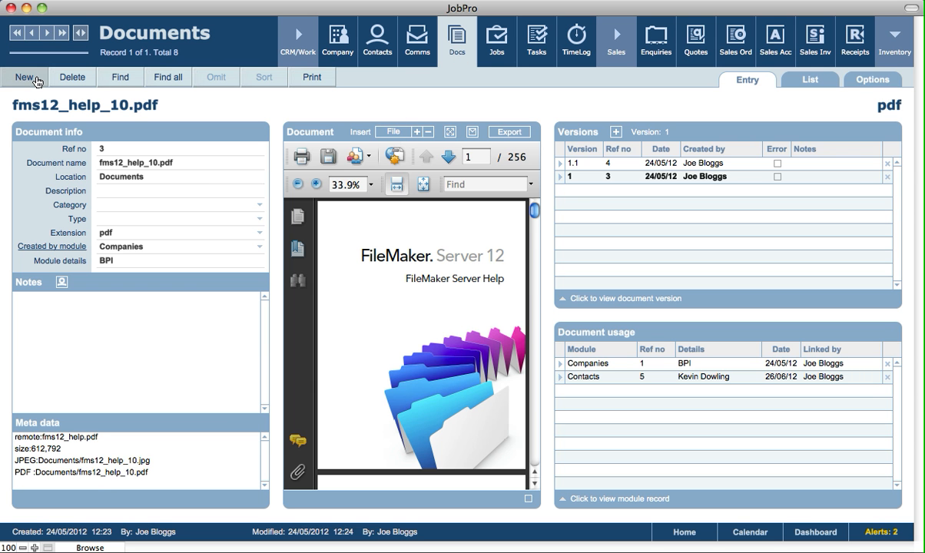
Show the documents linked to the Beaumex Ltd company record
left_click(37, 80)
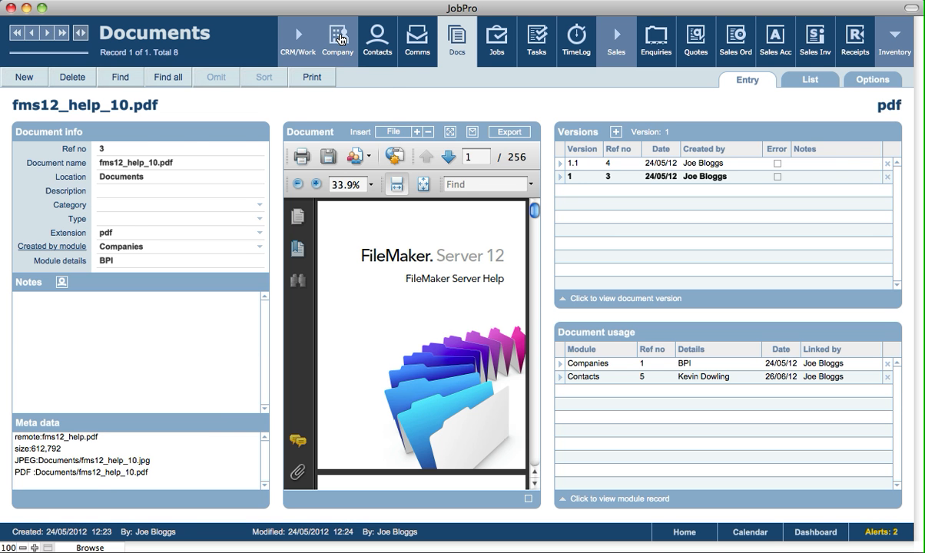
left_click(342, 41)
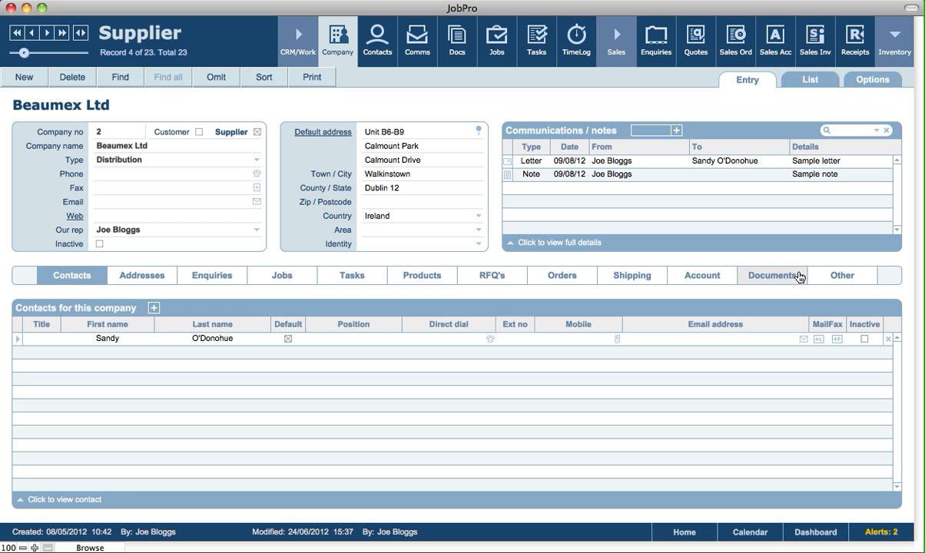
left_click(798, 277)
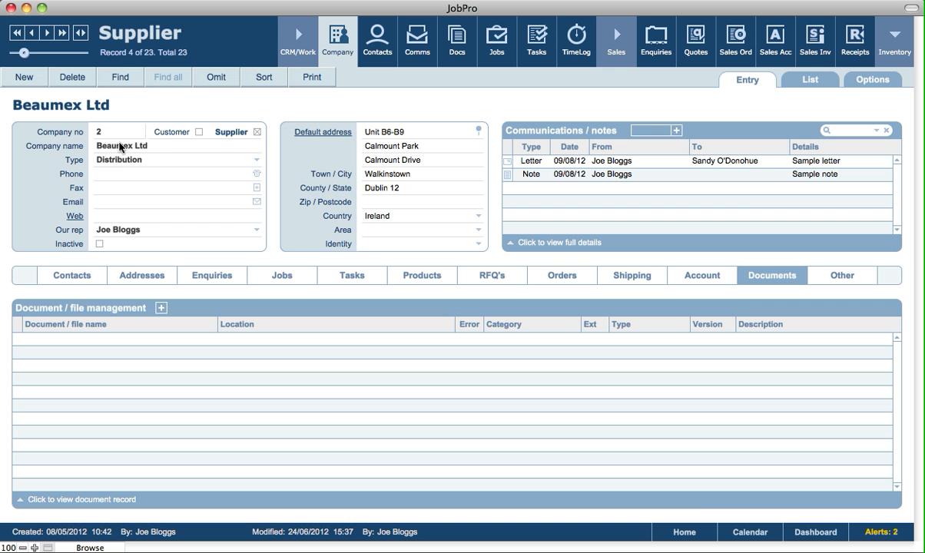
Show the documents linked to the current contact record and those linked to job 58
left_click(376, 54)
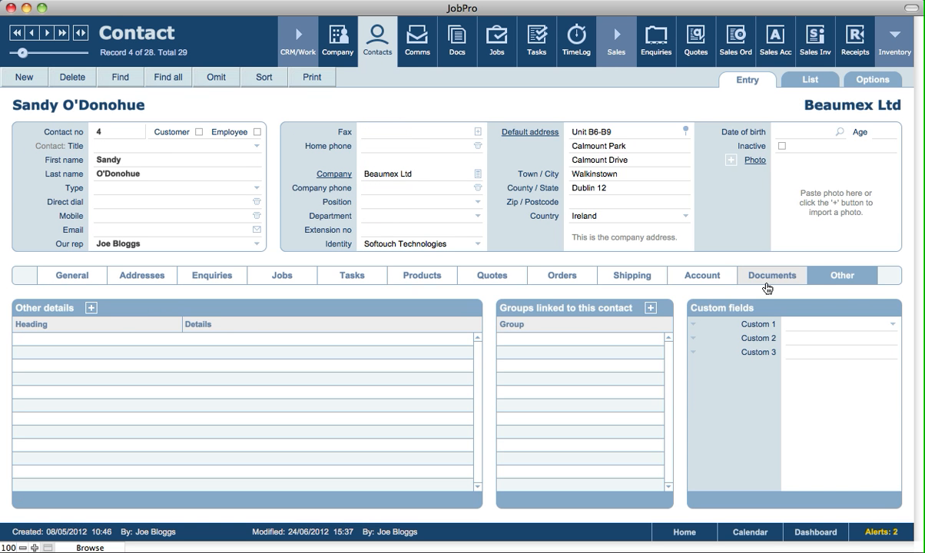
left_click(770, 282)
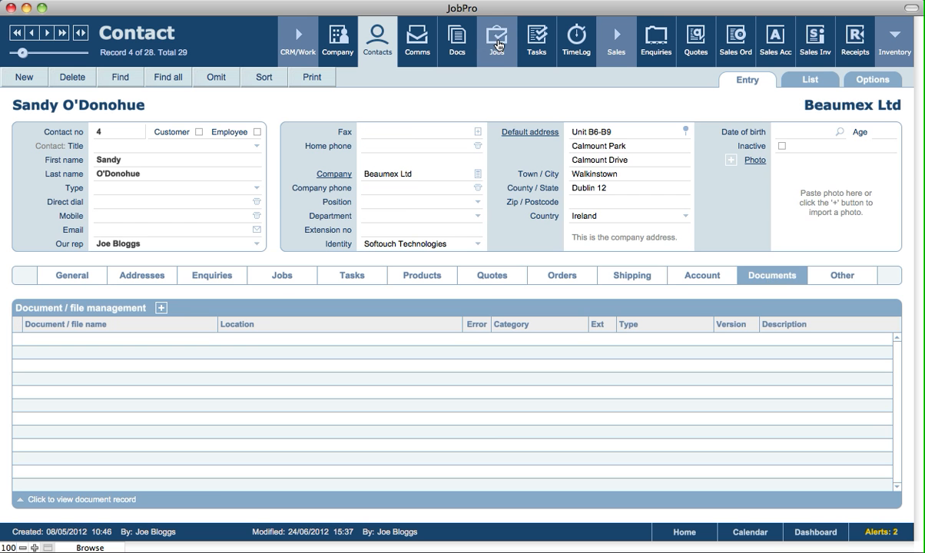
left_click(501, 46)
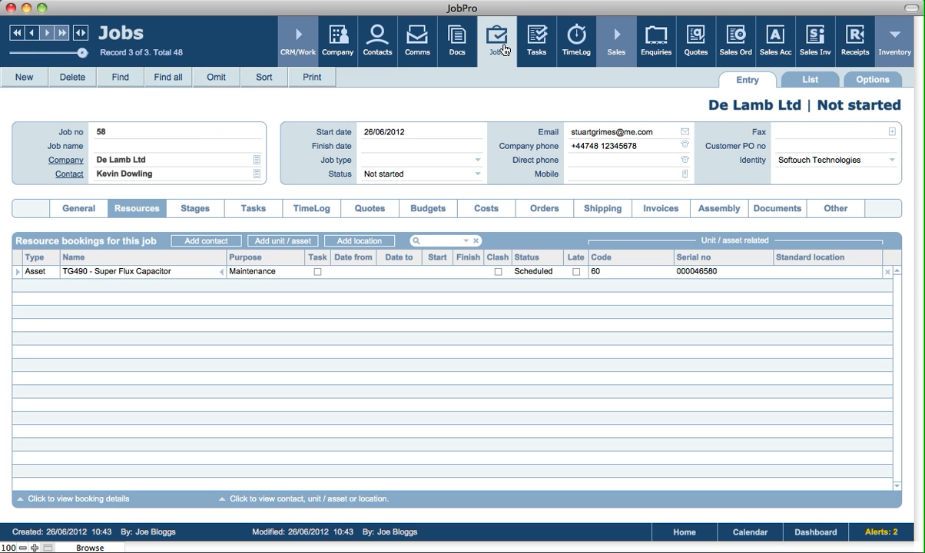
left_click(777, 215)
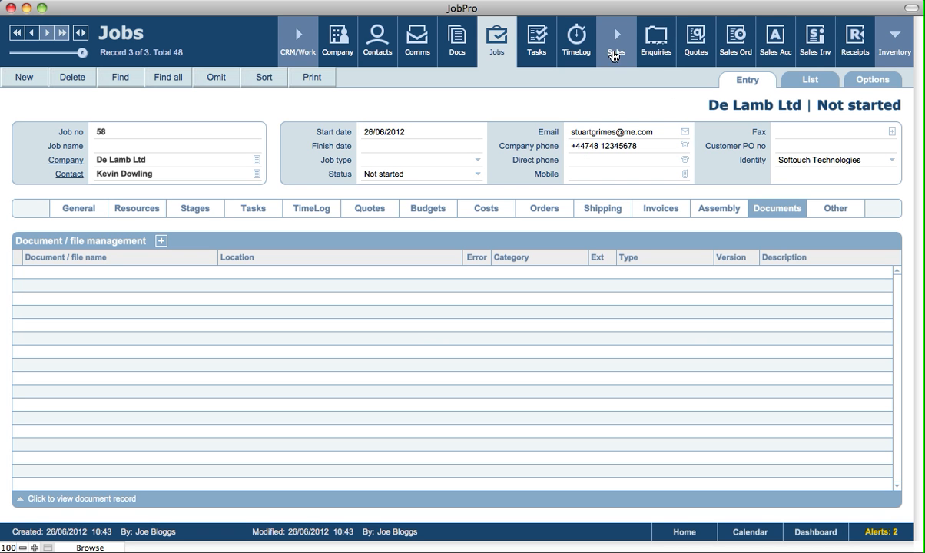
View the linked documents of the Apple TV product in the inventory, and its general details including the image area
left_click(616, 42)
left_click(900, 51)
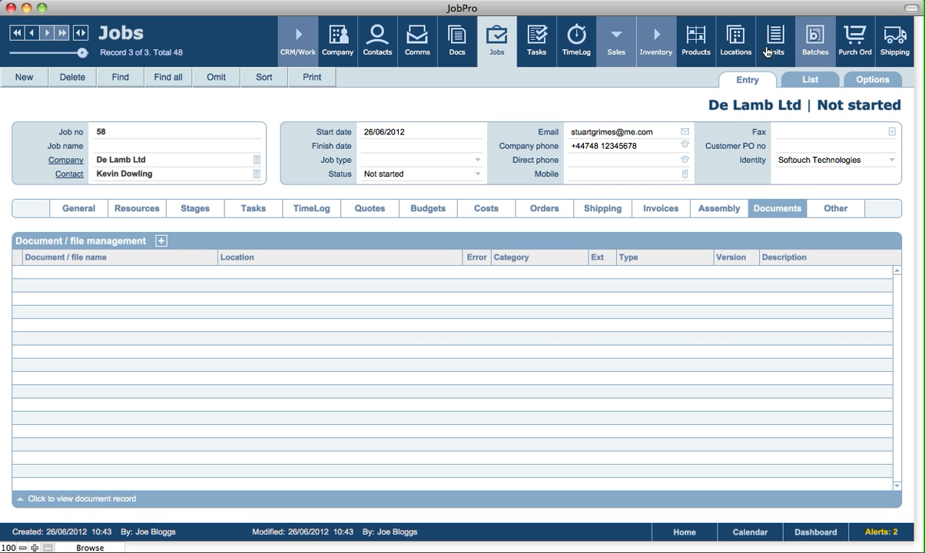
left_click(693, 51)
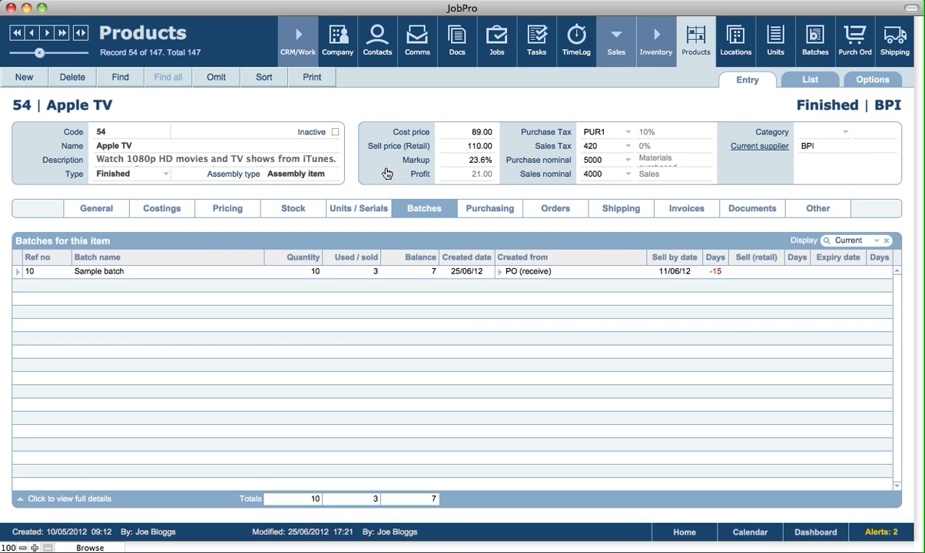
left_click(758, 212)
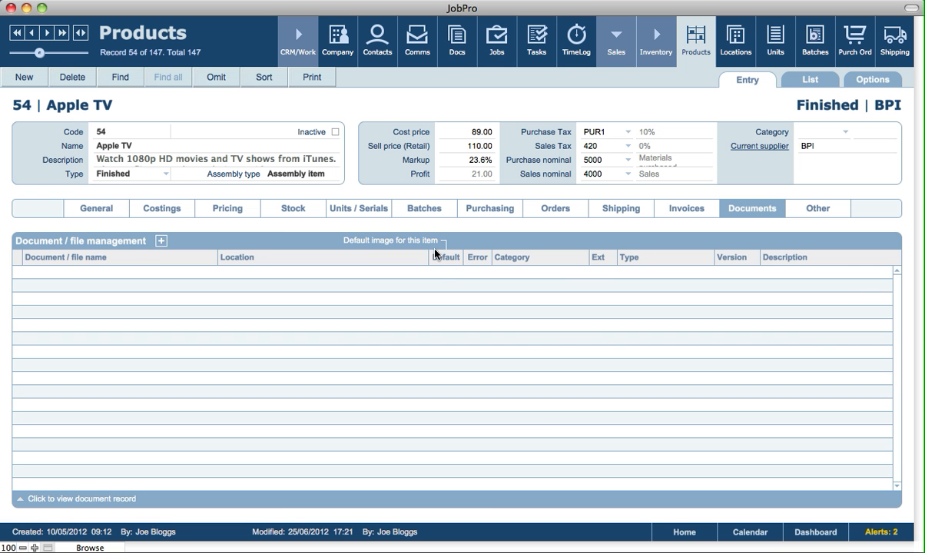
left_click(94, 218)
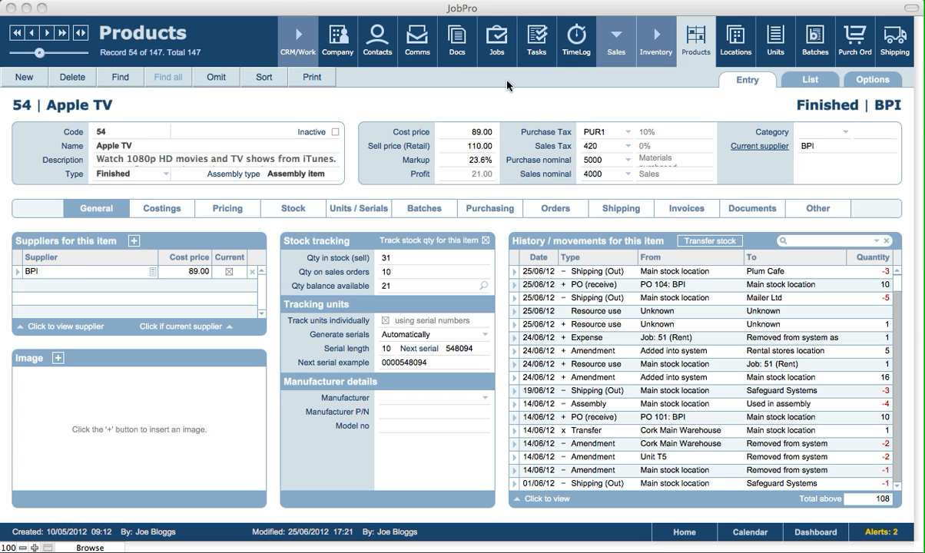
Go back to the fms12_help_10.pdf document record and examine its description field and the available category and type options
left_click(466, 61)
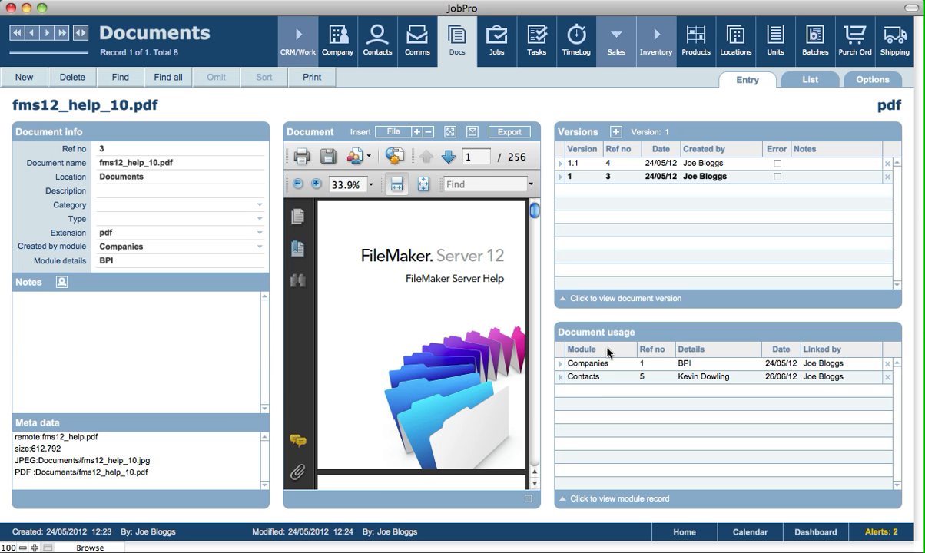
left_click(125, 192)
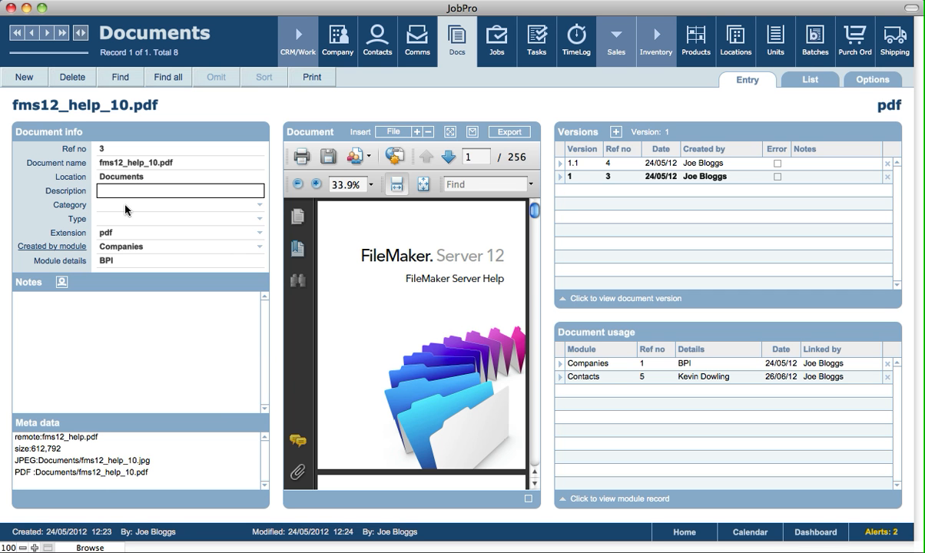
left_click(126, 206)
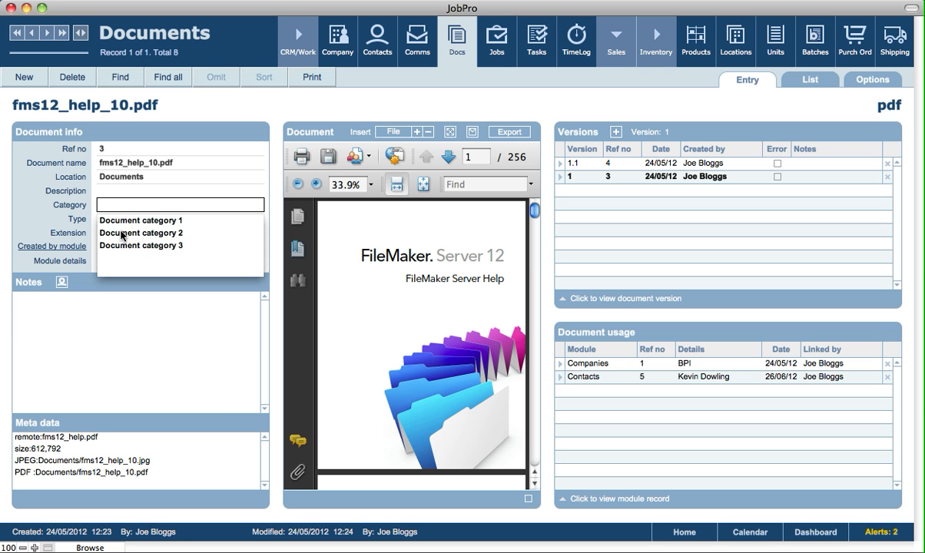
left_click(143, 108)
left_click(134, 223)
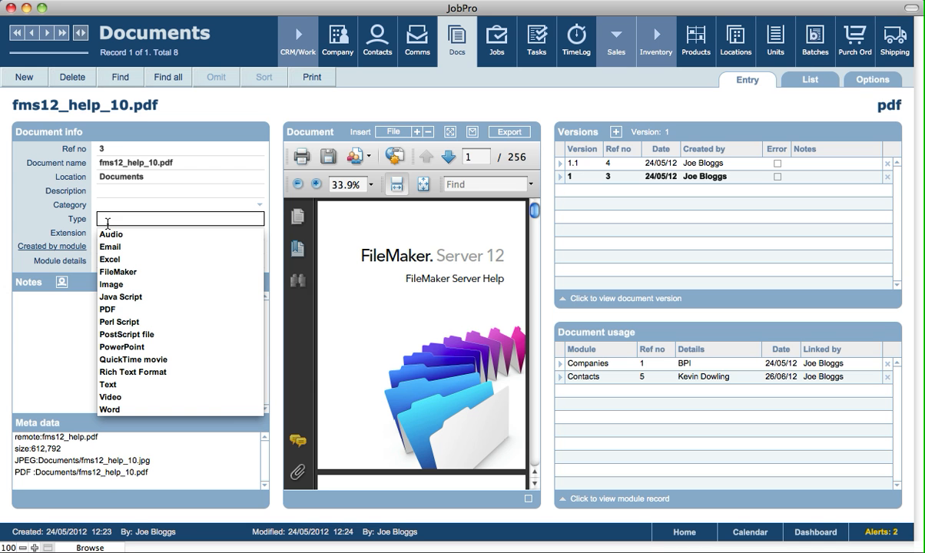
left_click(132, 114)
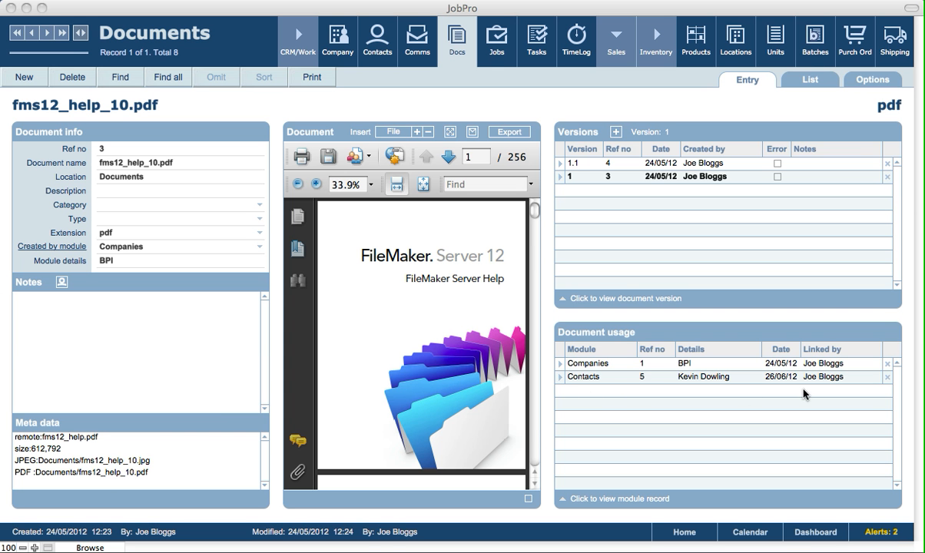
left_click(753, 321)
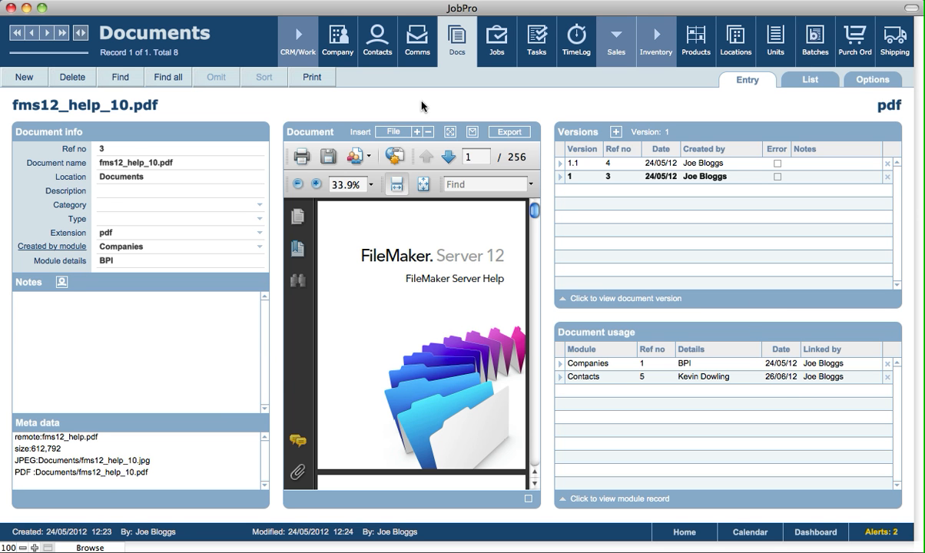
Add a user name and date stamp to the notes of the fms12_help_10.pdf document record
left_click(62, 282)
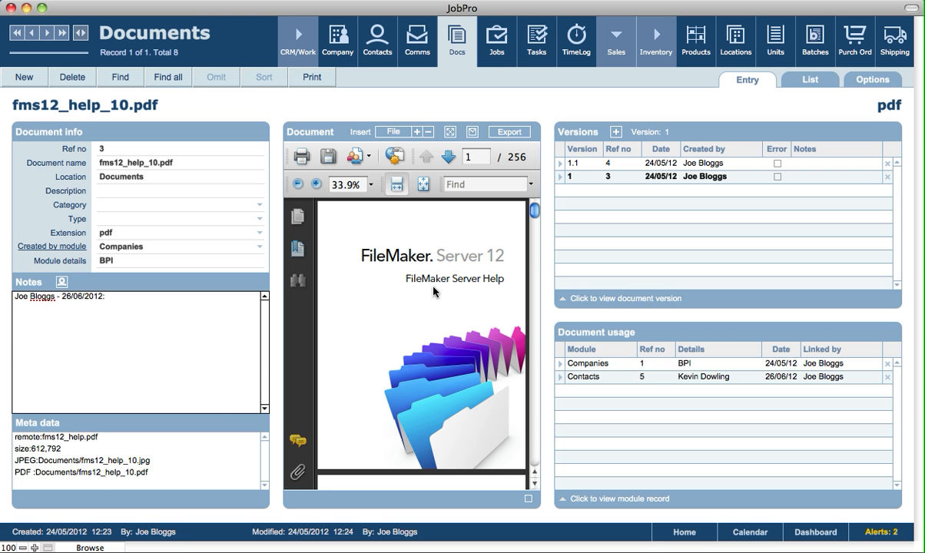
left_click(427, 110)
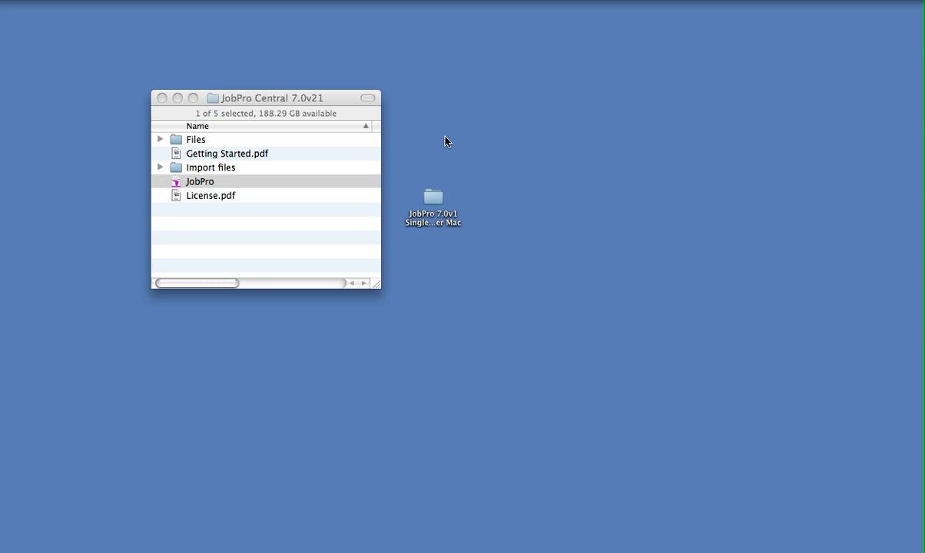
In Finder, open the Files folder inside JobPro Central 7.0v21 and inspect the files stored in its Documents subfolder
left_click(241, 242)
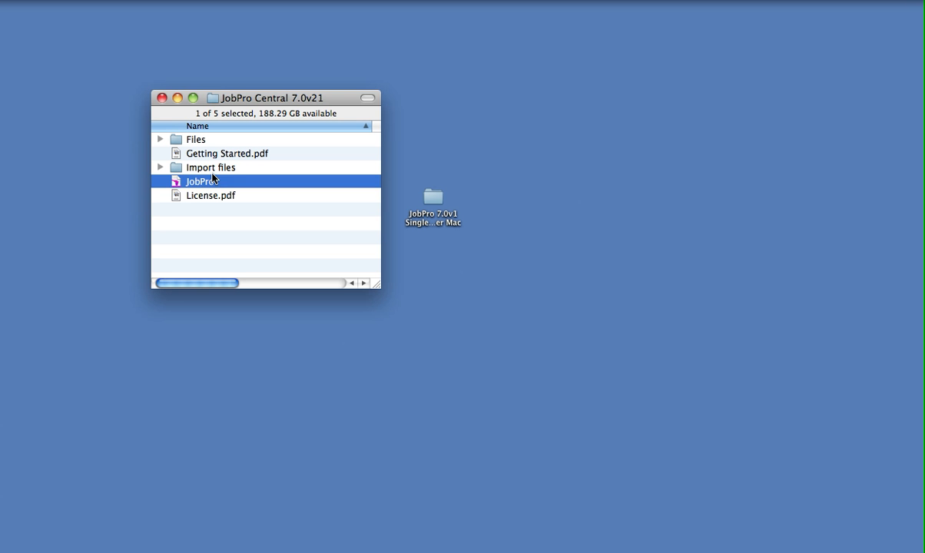
left_click(176, 141)
double_click(177, 142)
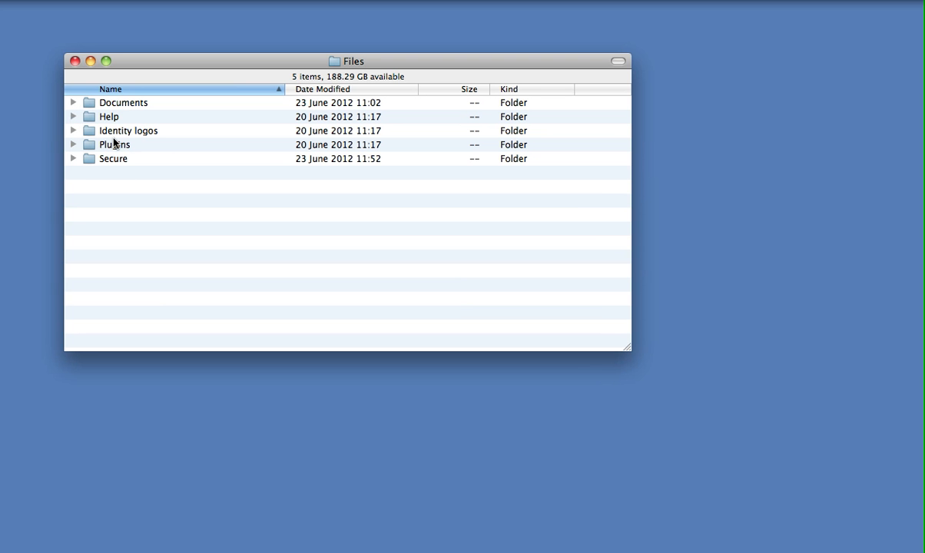
left_click(74, 103)
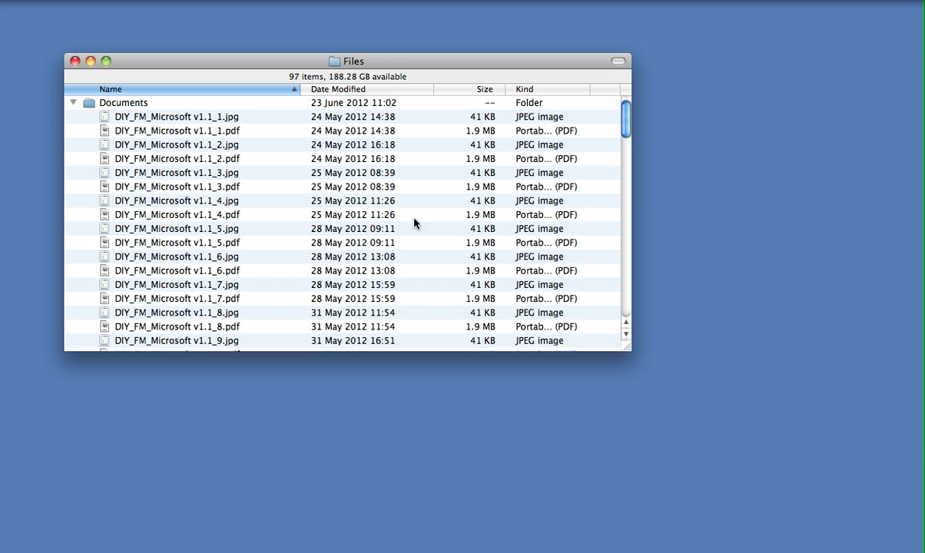
left_click_drag(626, 119, 645, 120)
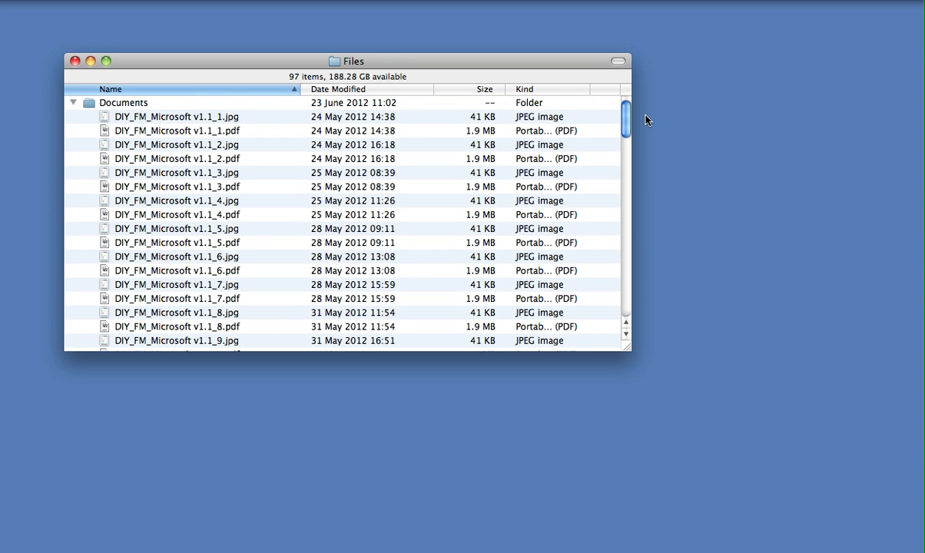
left_click(74, 103)
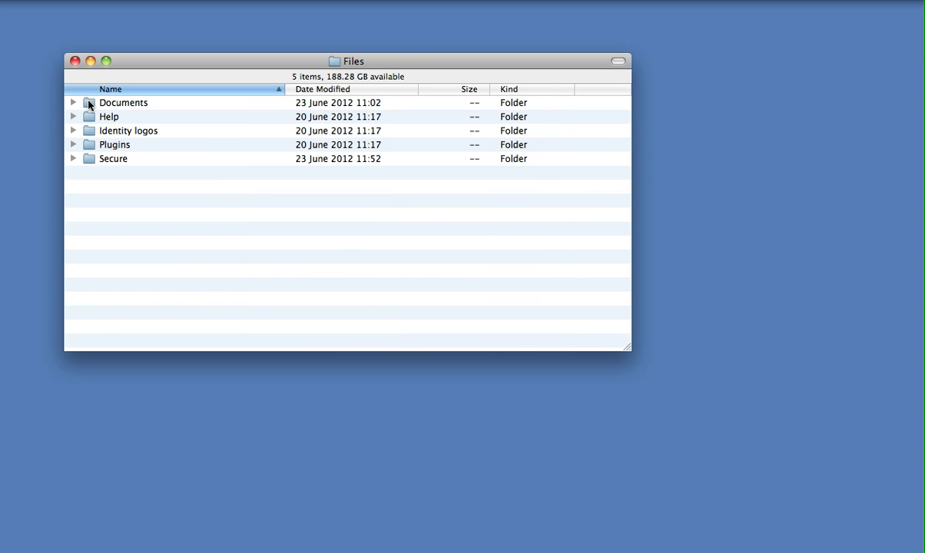
left_click(89, 106)
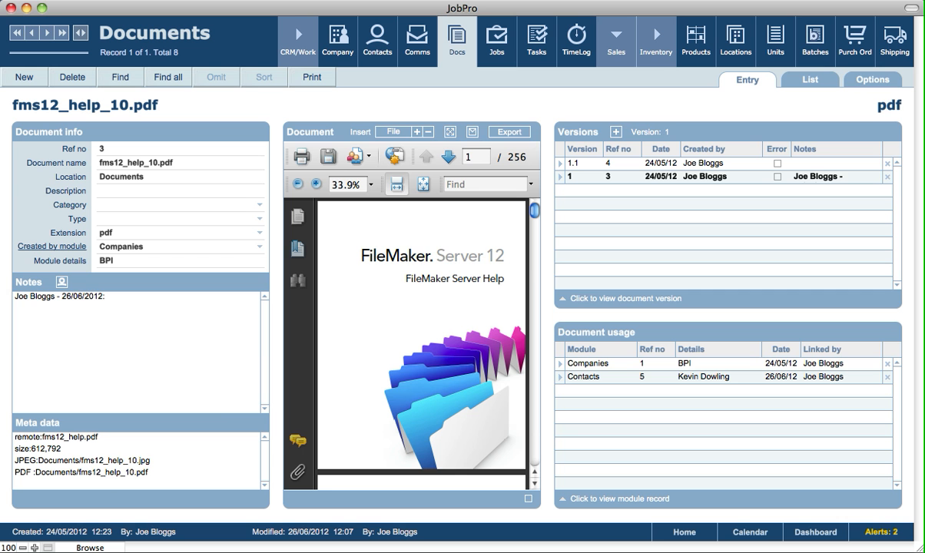
Select the title text on the cover page in the JobPro PDF preview and activate the preview's text search
left_click_drag(343, 248, 504, 282)
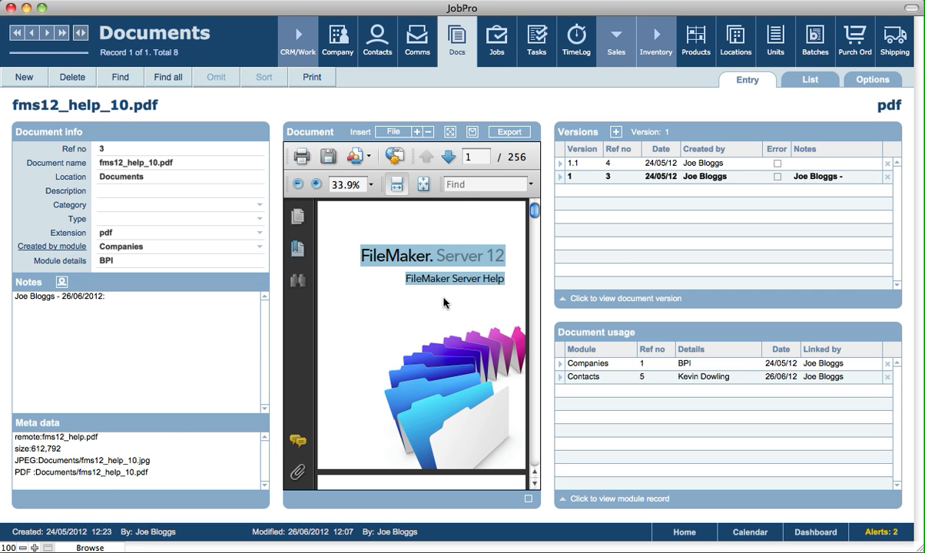
left_click(466, 184)
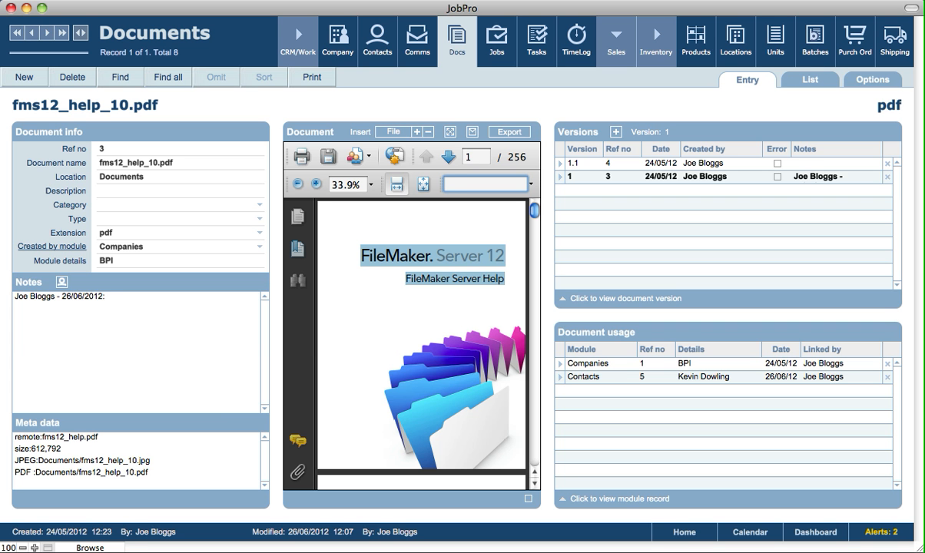
left_click(447, 109)
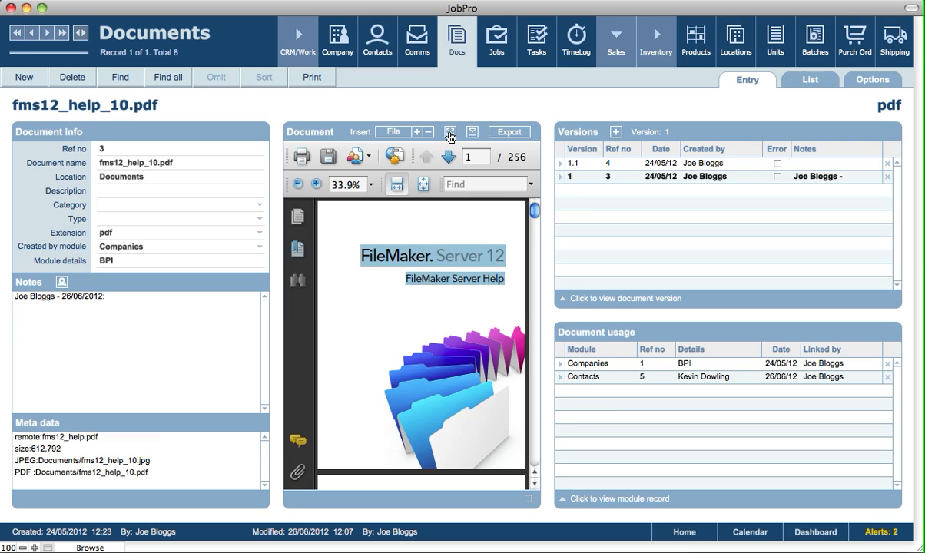
Enlarge the PDF to the full window, fit whole pages, browse forward to page 8 and return to the document record
left_click(450, 135)
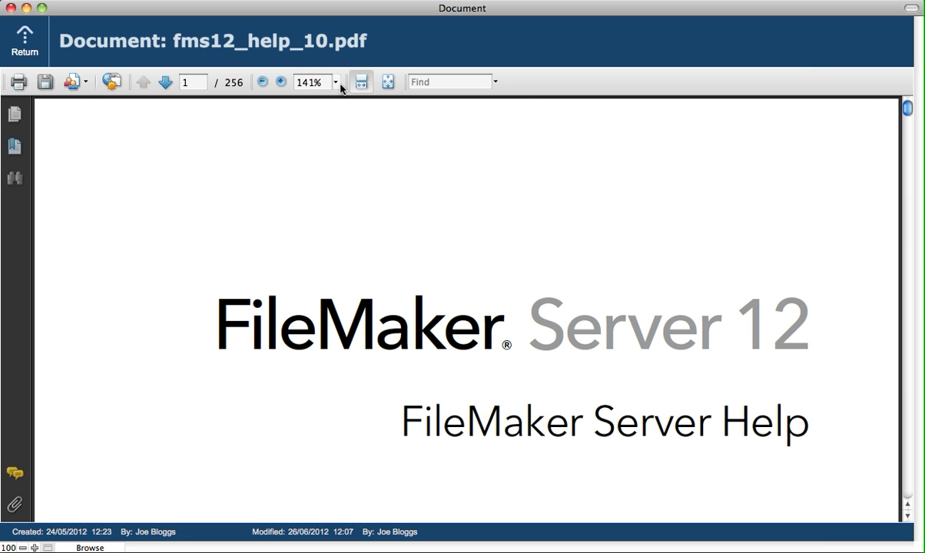
left_click(388, 81)
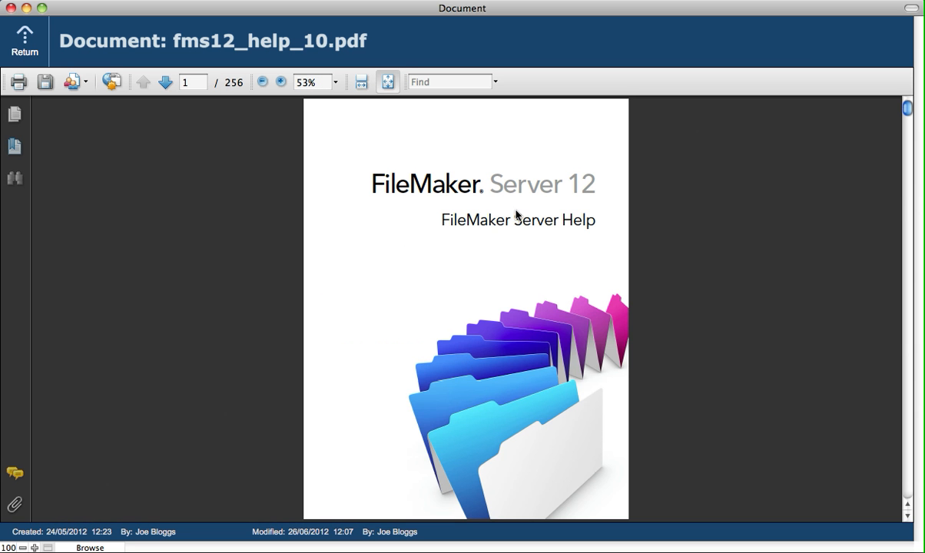
left_click(906, 337)
left_click(906, 338)
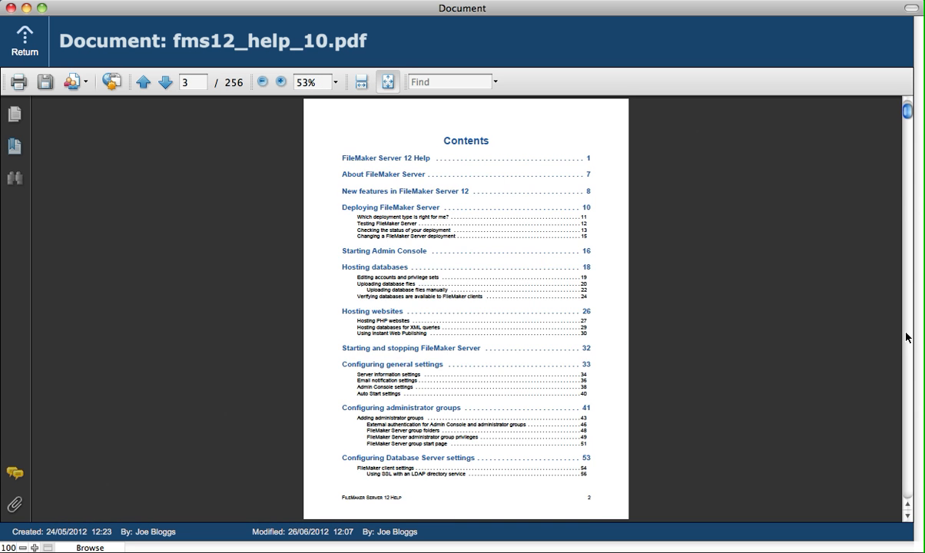
left_click(906, 315)
left_click(908, 318)
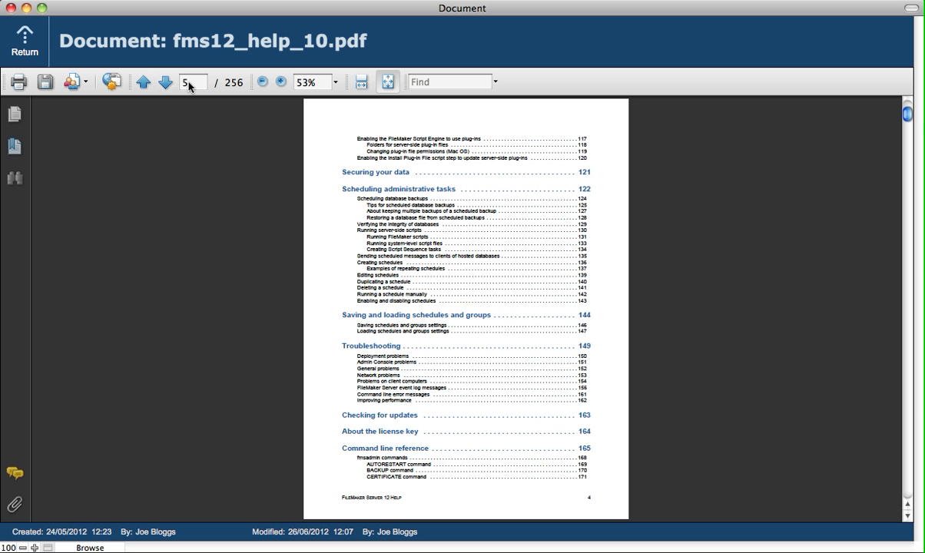
left_click(165, 82)
left_click(165, 82)
left_click(165, 83)
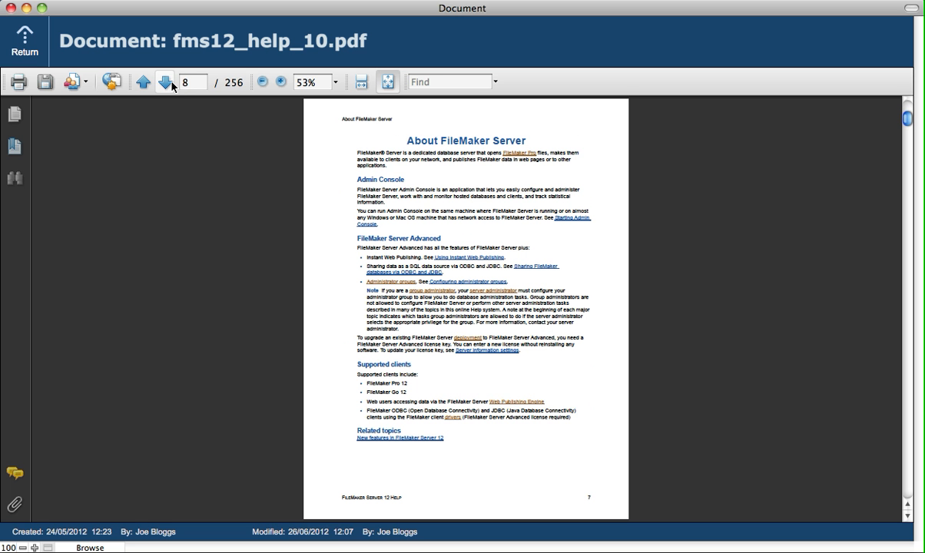
left_click(17, 46)
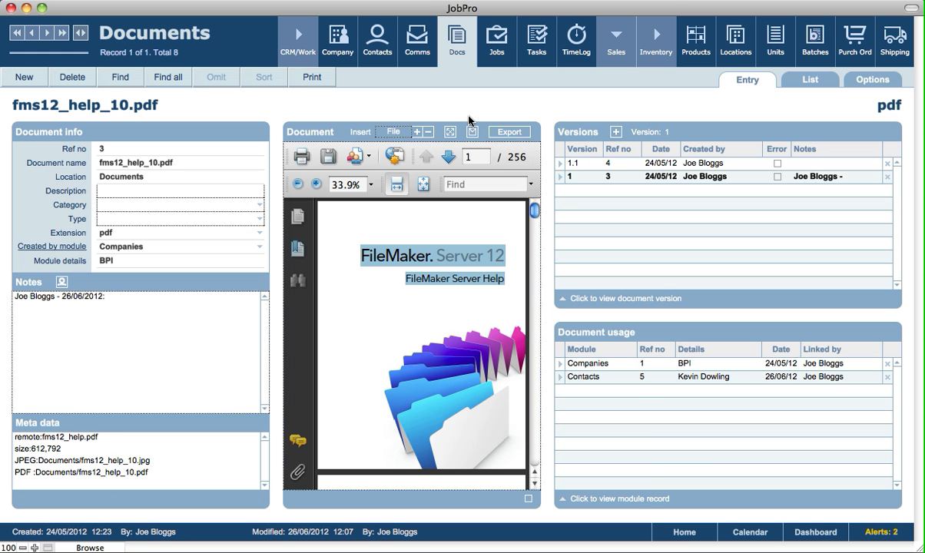
Create a new email with fms12_help_10.pdf attached from the document record
left_click(472, 132)
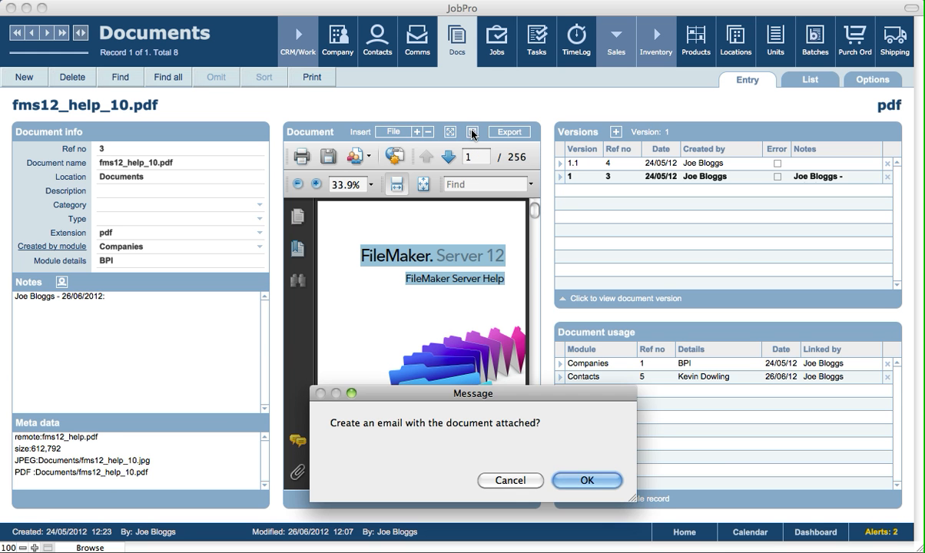
left_click(584, 481)
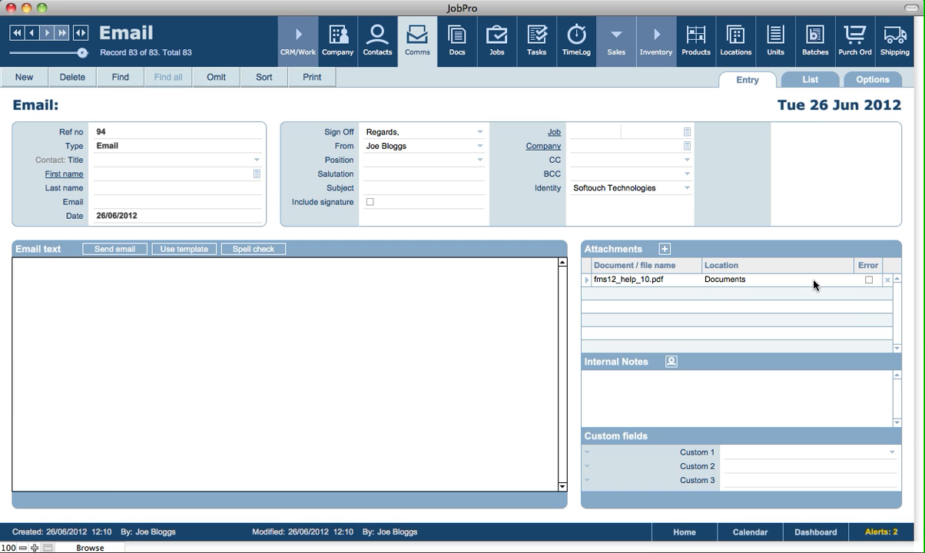
Enter "Sample email" as the email text and choose the sender's own employee contact as the recipient
left_click(189, 298)
type("Sample email")
left_click(205, 104)
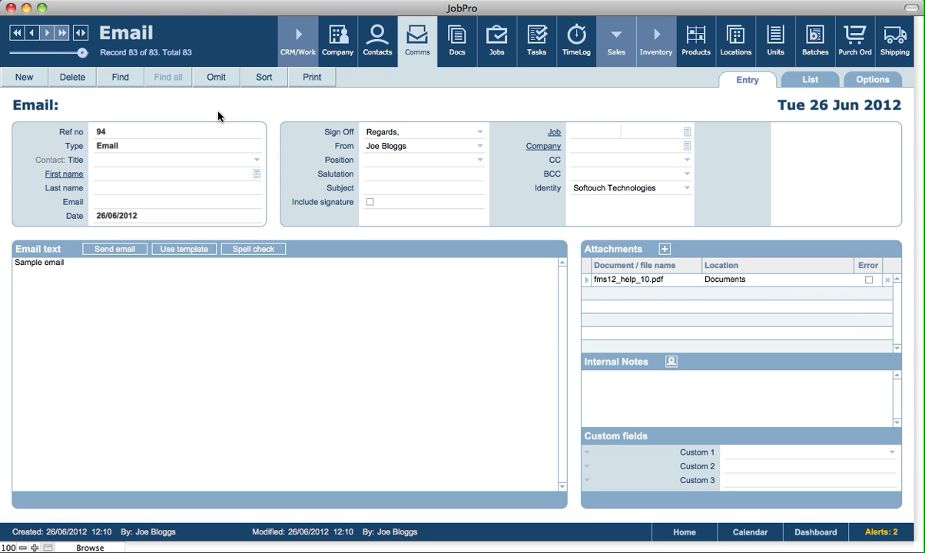
left_click(255, 174)
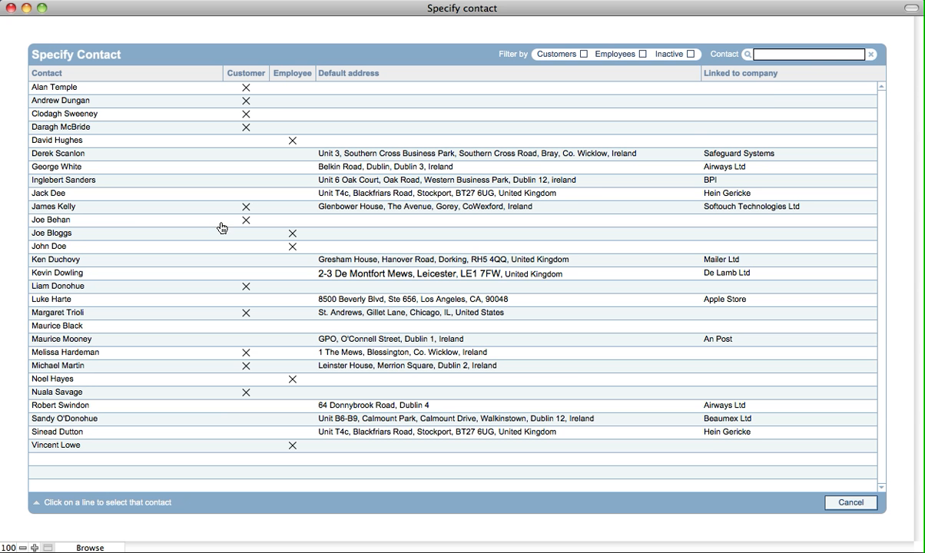
left_click(63, 233)
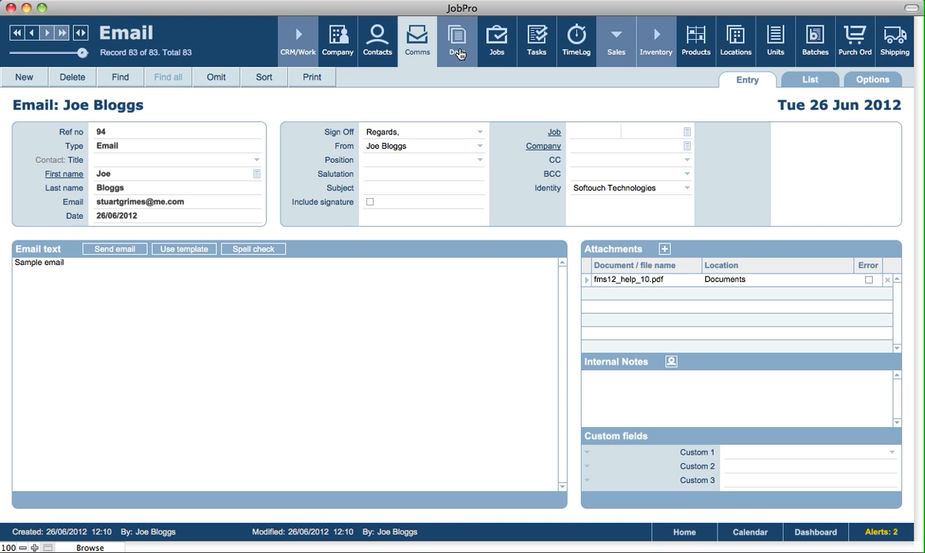
From the attached PDF's document record, create a new blank document record and check which file types can be inserted
left_click(586, 285)
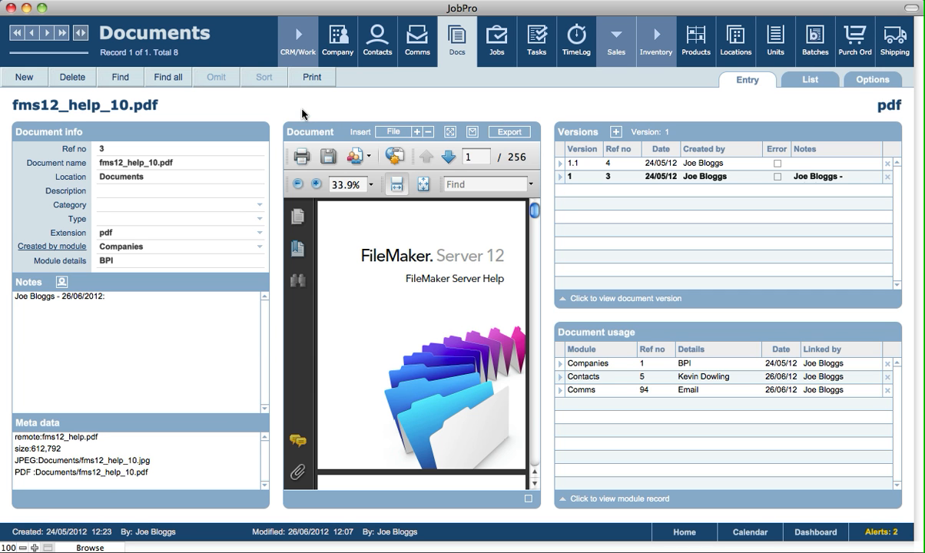
left_click(33, 82)
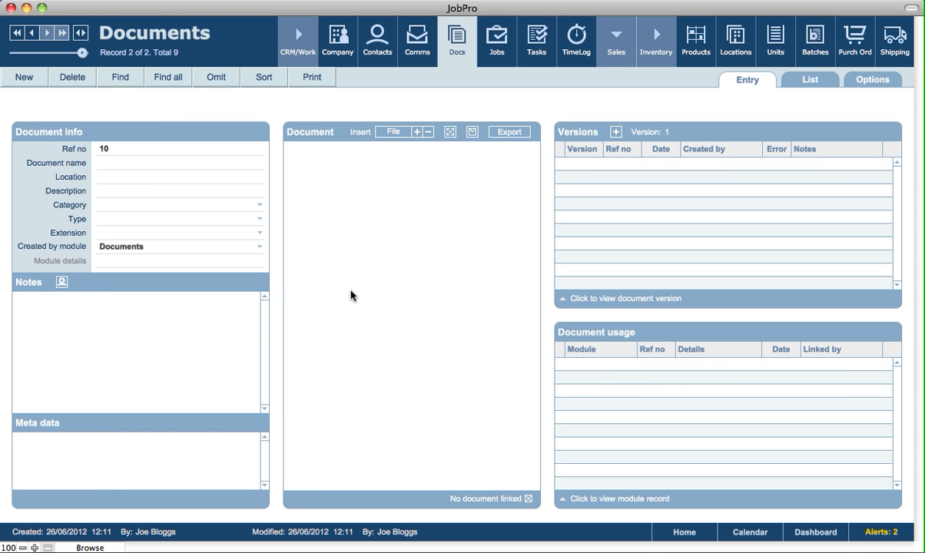
left_click(392, 132)
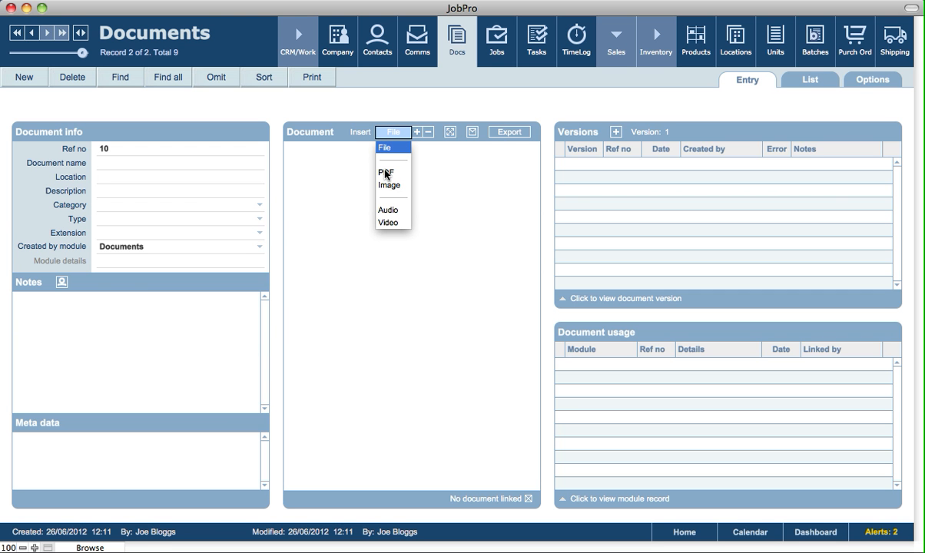
left_click(408, 126)
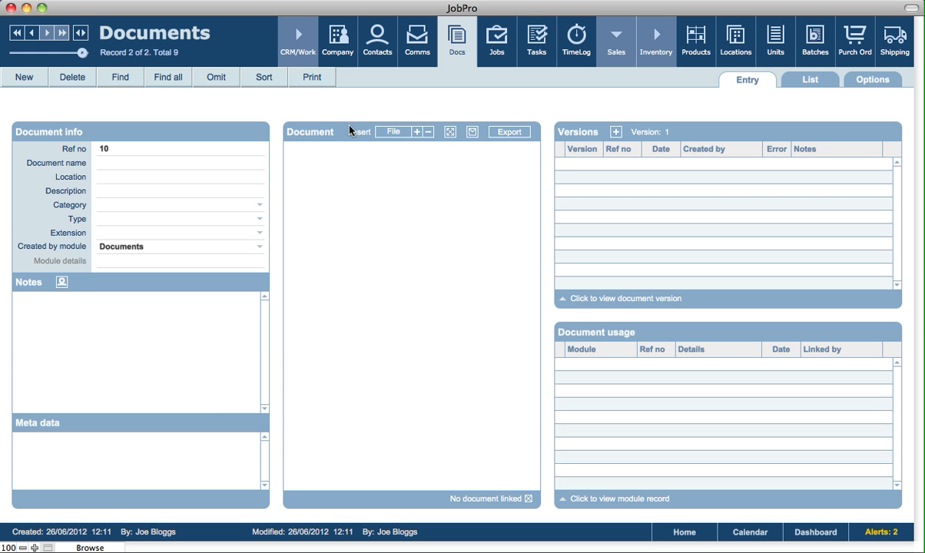
left_click(333, 209)
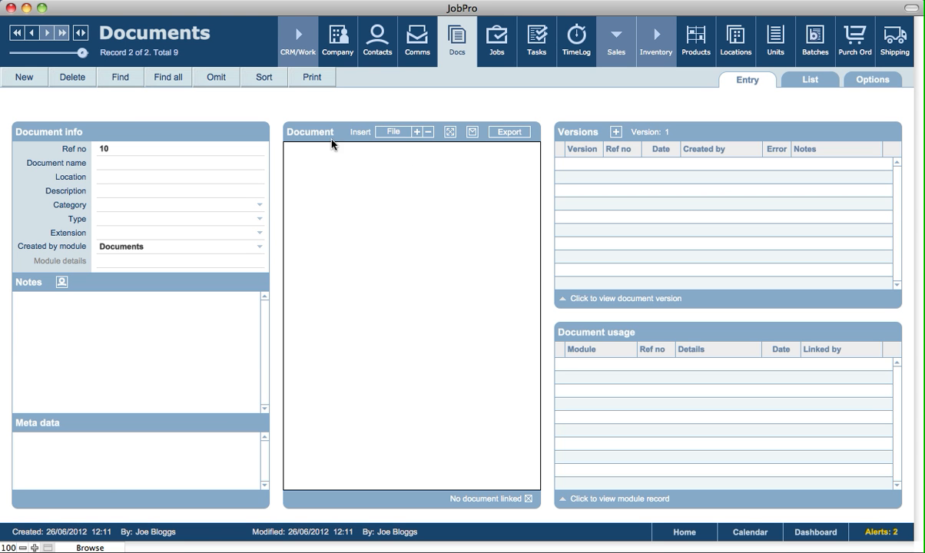
left_click(105, 104)
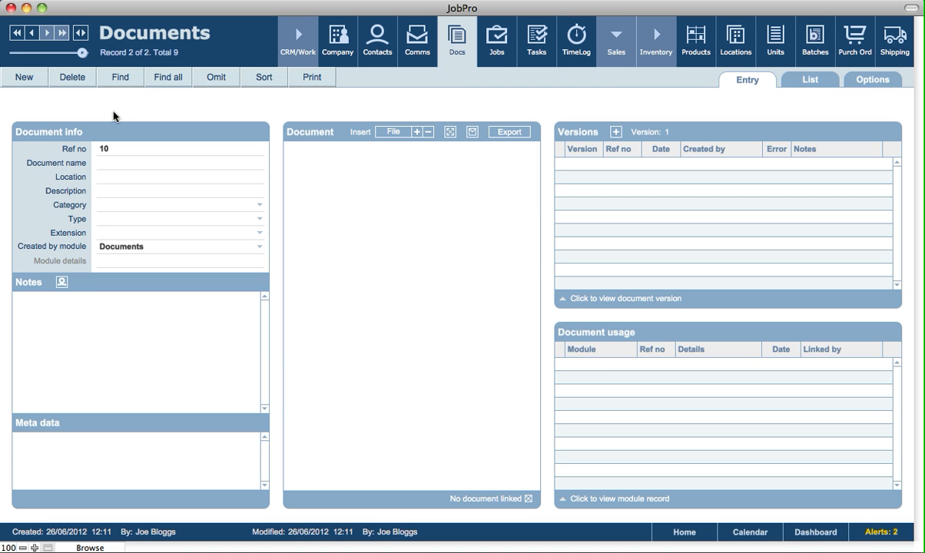
Go back to the fms12_help_10.pdf record, view its PDF in the full window and return to the record
left_click(33, 37)
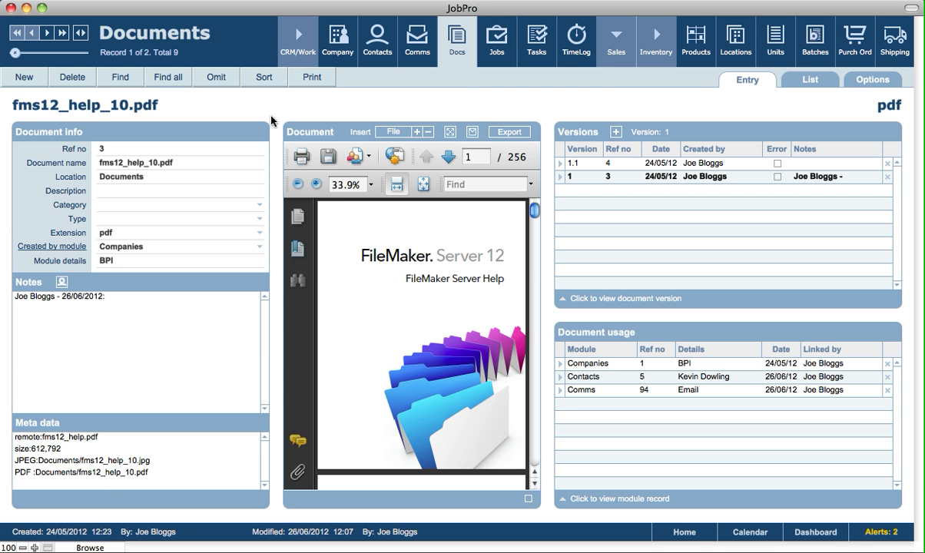
left_click(449, 136)
left_click(29, 52)
Examine the after-saving options for exporting fms12_help_10.pdf and cancel the export
left_click(506, 135)
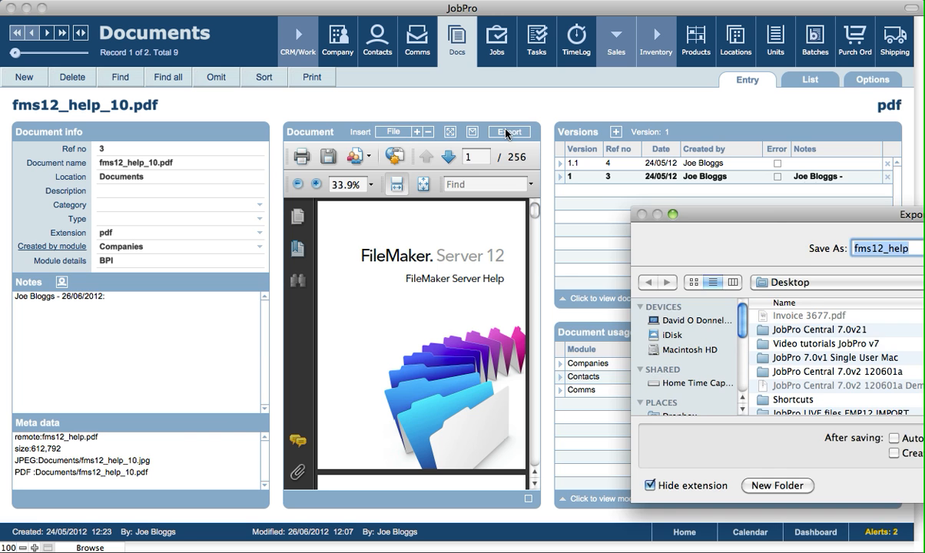
left_click_drag(768, 158, 355, 143)
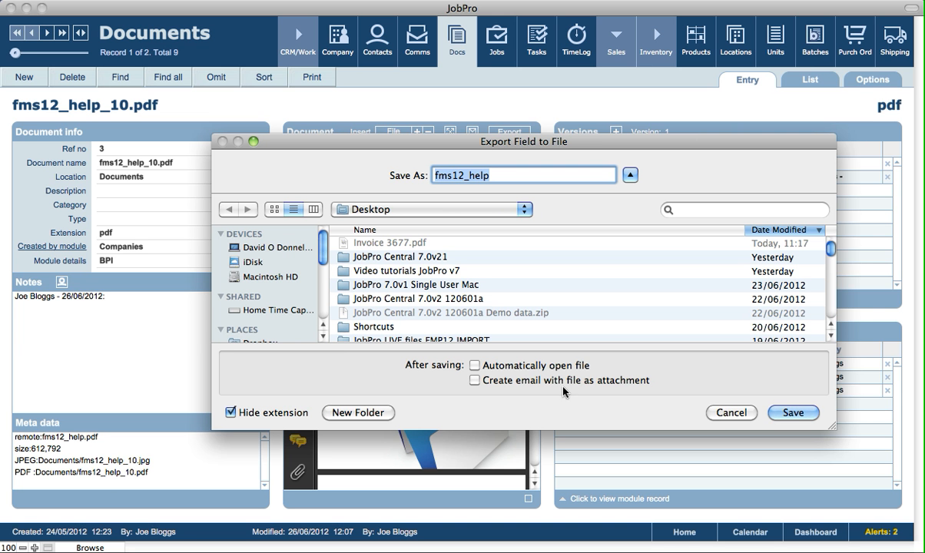
left_click(733, 414)
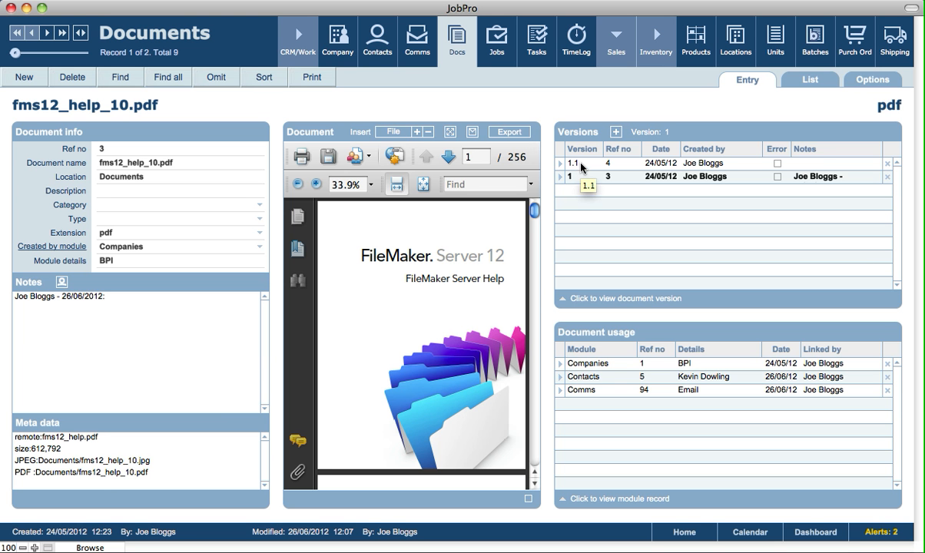
In the general system setup, set the document version number increments to .1 and return to the home screen
left_click(697, 535)
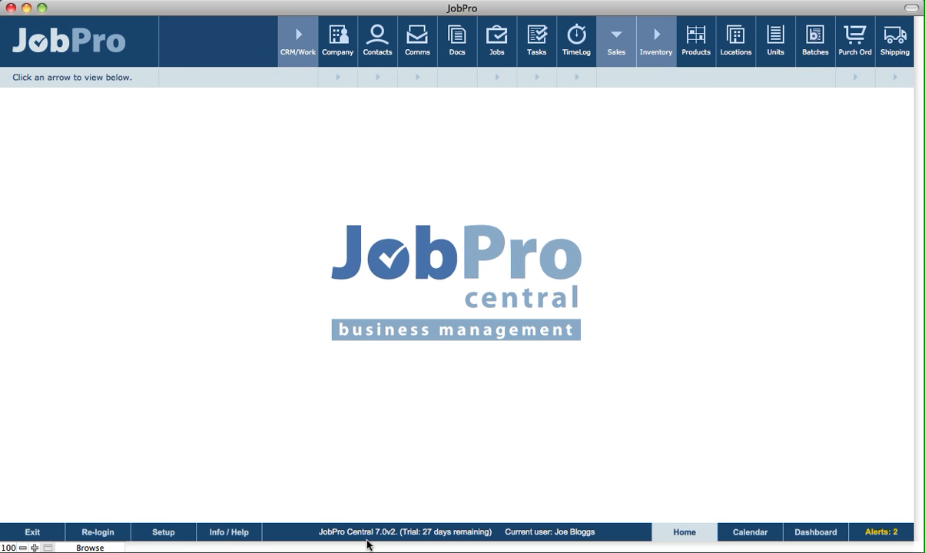
left_click(176, 535)
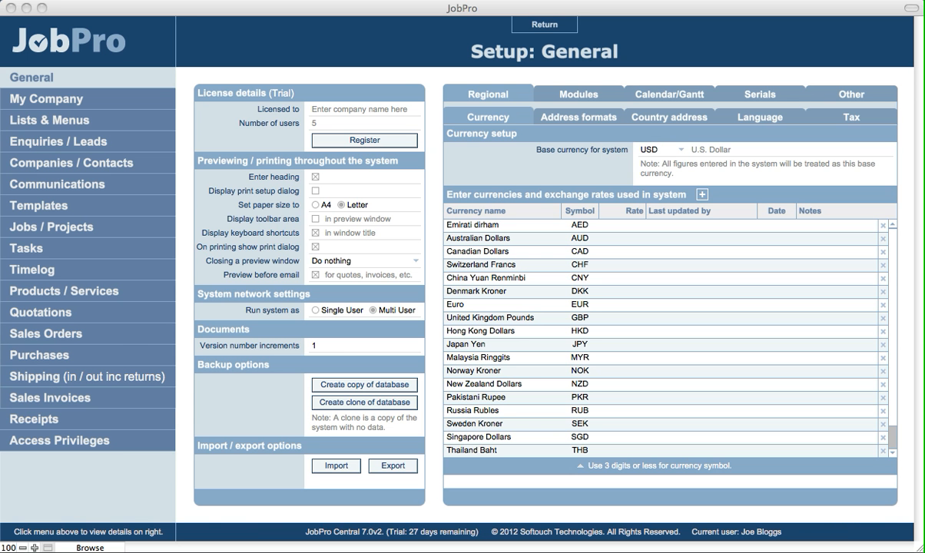
left_click(183, 409)
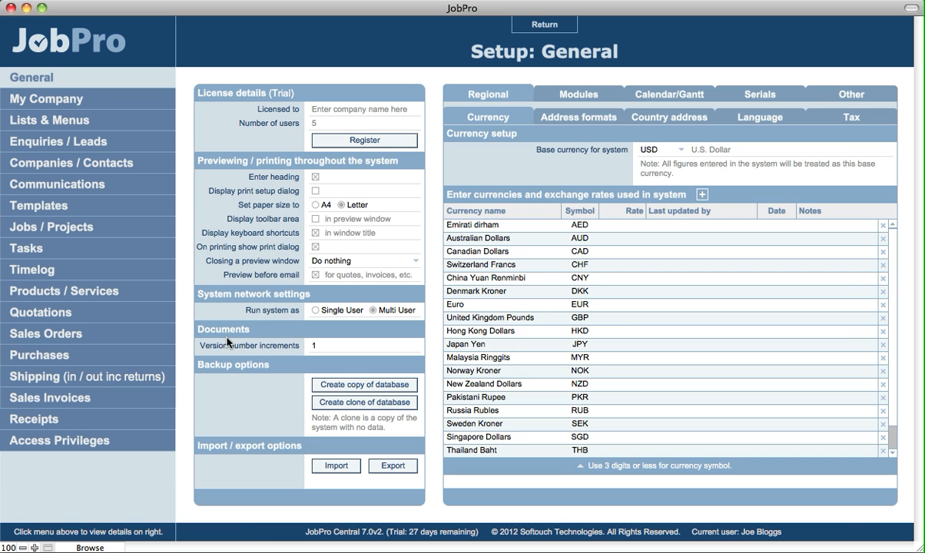
left_click(311, 346)
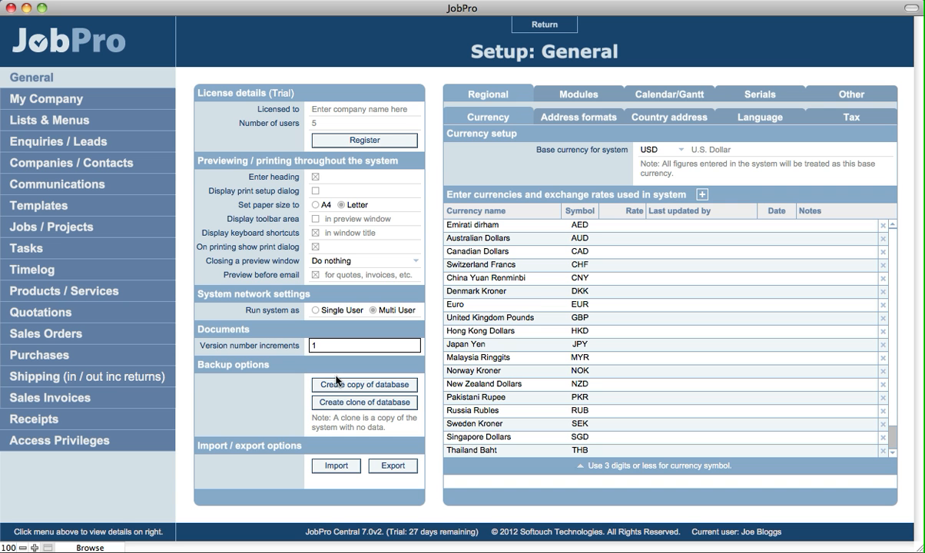
type(".")
left_click(557, 29)
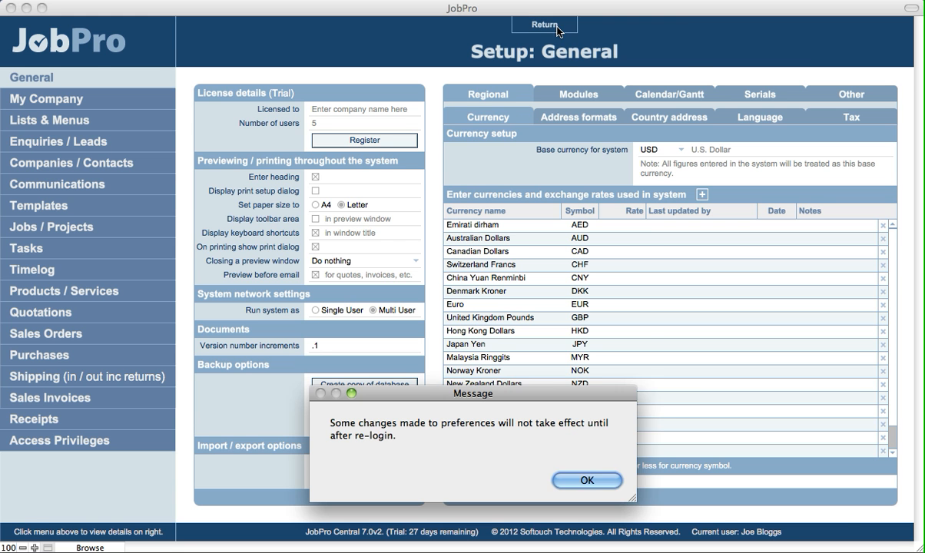
left_click(579, 481)
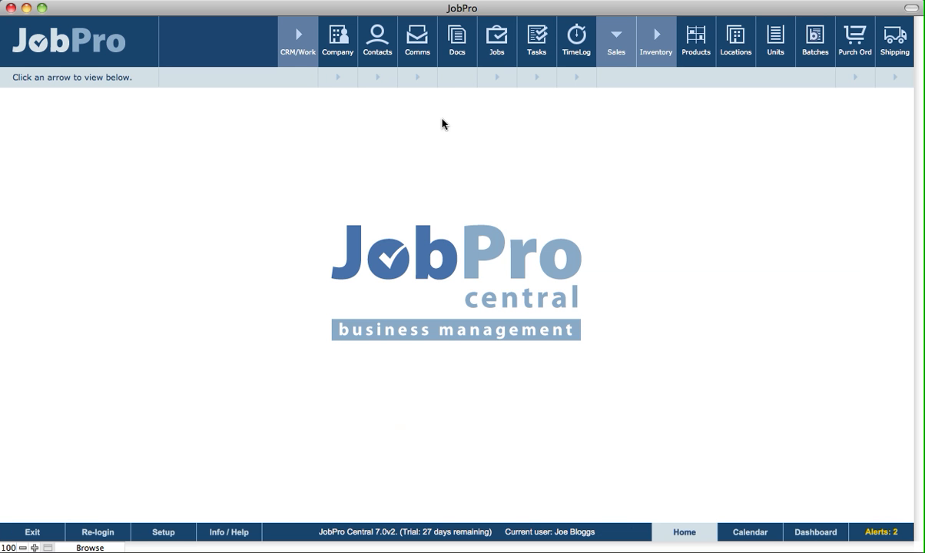
Create a new version of the fms12_help_10.pdf record that duplicates the existing linked document
left_click(457, 40)
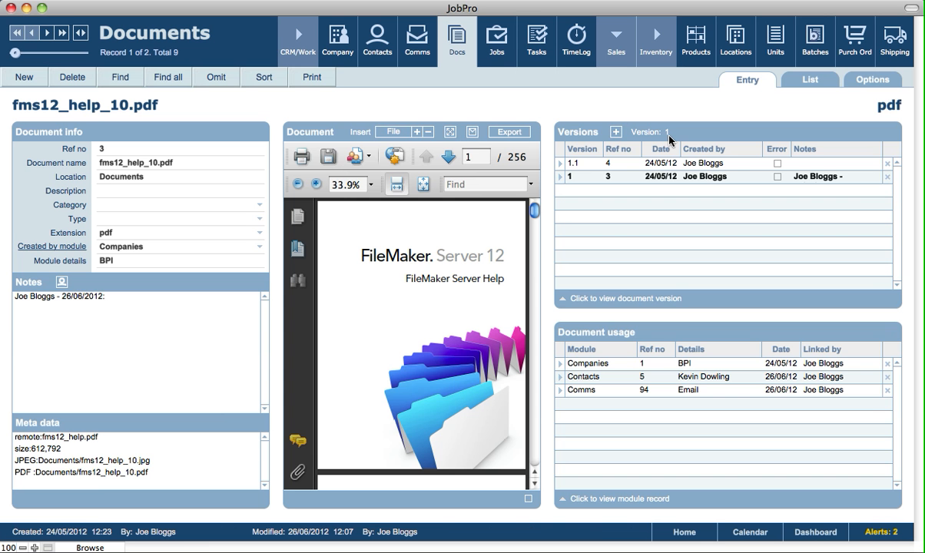
left_click(616, 134)
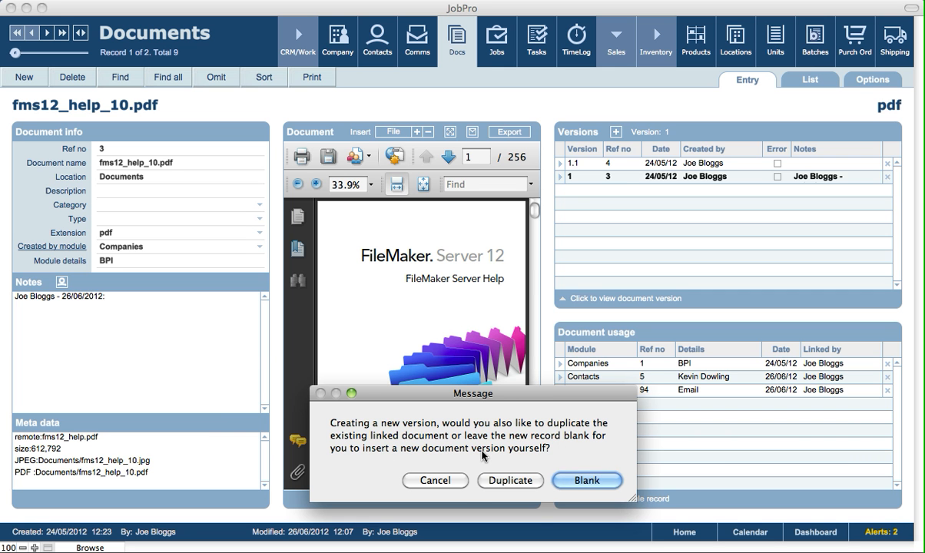
left_click_drag(514, 398, 514, 338)
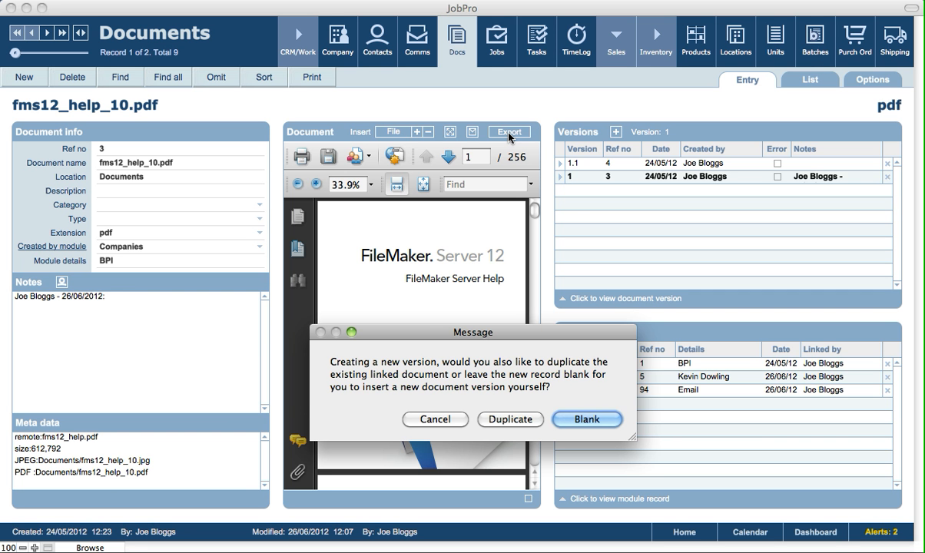
left_click_drag(536, 379, 576, 397)
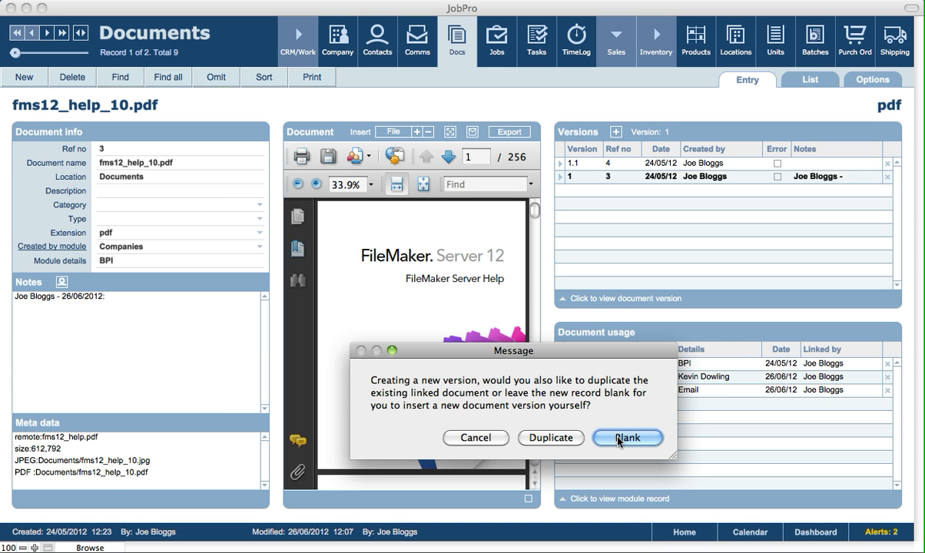
left_click(547, 437)
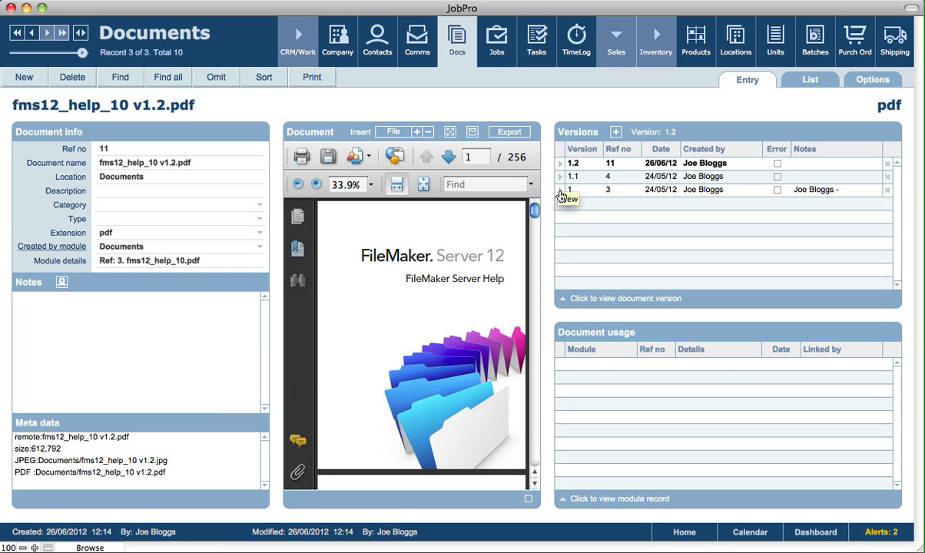
Open the contact linked to version 1 of the document and view the new-version options for fms12_help_10.pdf there, cancelling without creating one
left_click(560, 196)
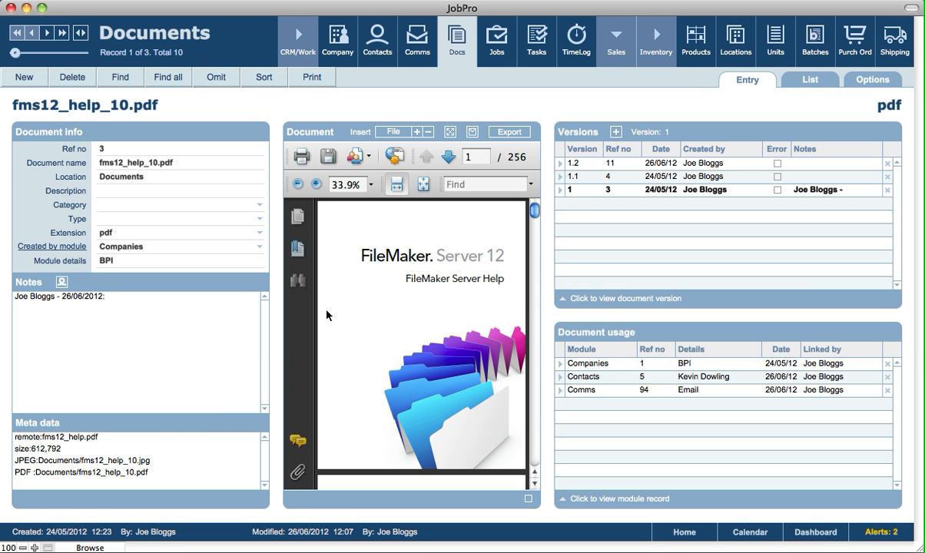
left_click(560, 376)
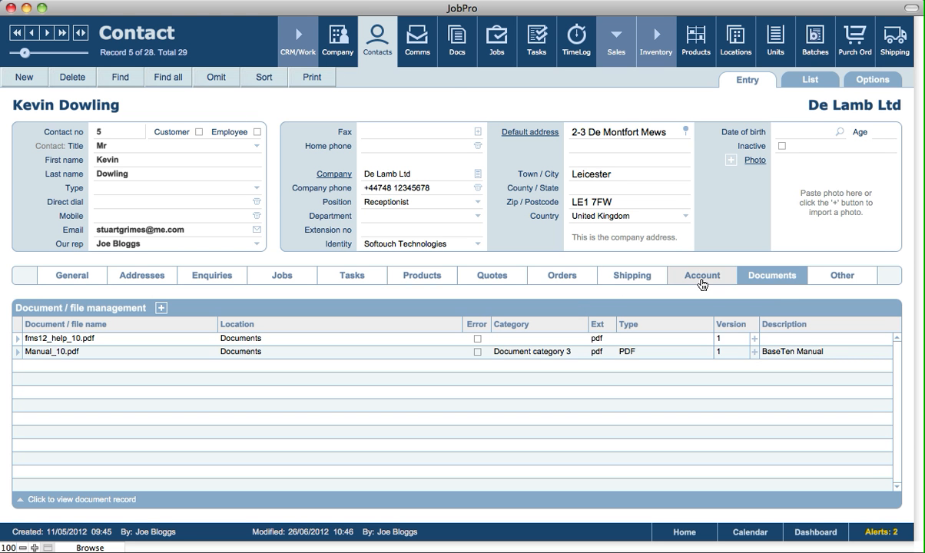
left_click(754, 339)
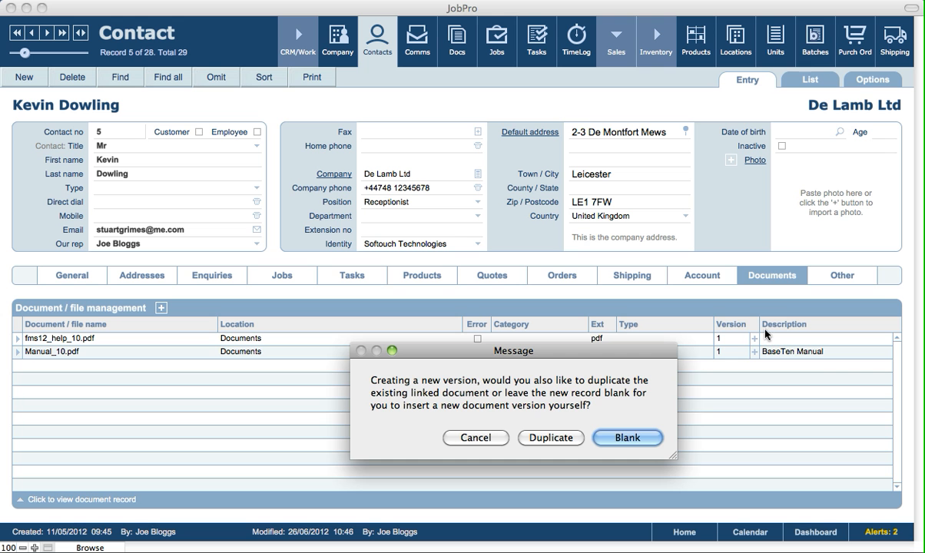
left_click(486, 437)
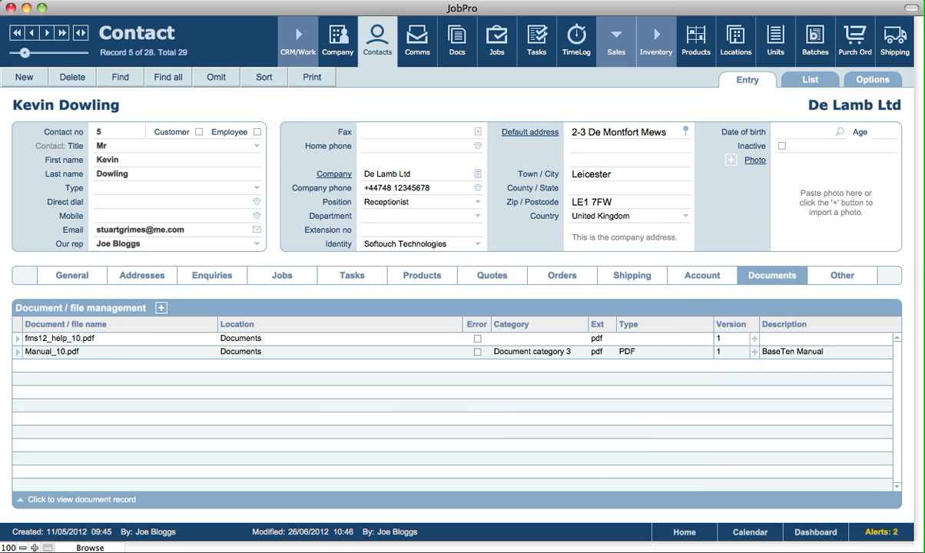
Switch to Finder, open the Files folder in JobPro Central 7.0v21 and locate fms12_help_10.pdf among the stored files
left_click(504, 301)
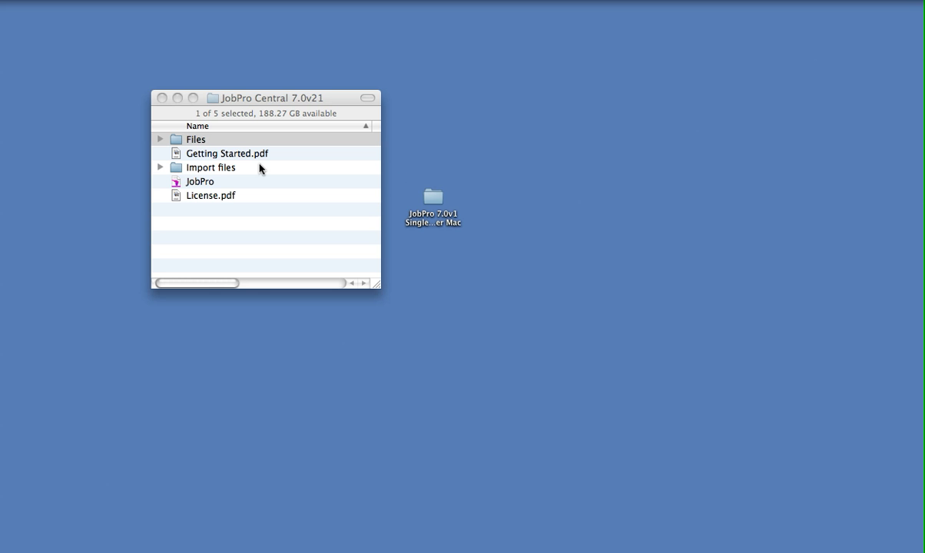
double_click(193, 141)
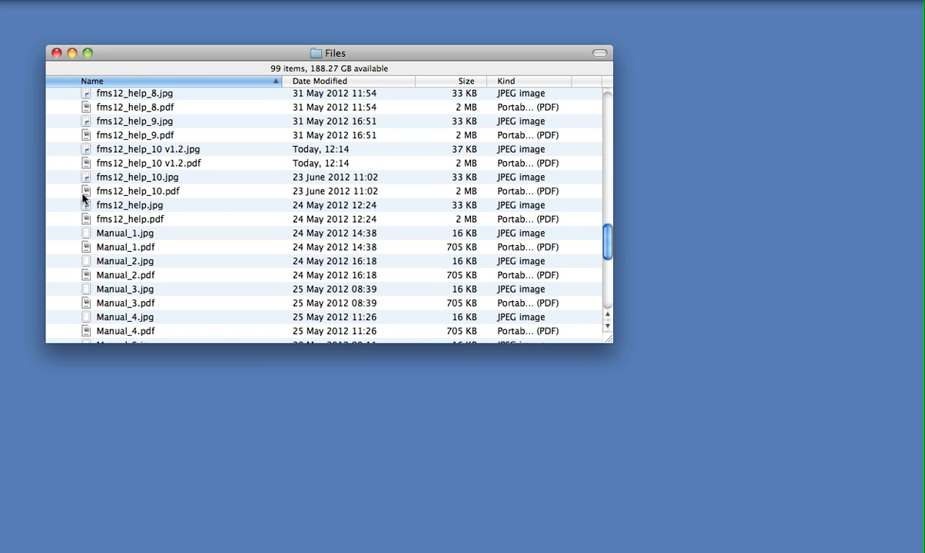
left_click_drag(88, 192, 644, 194)
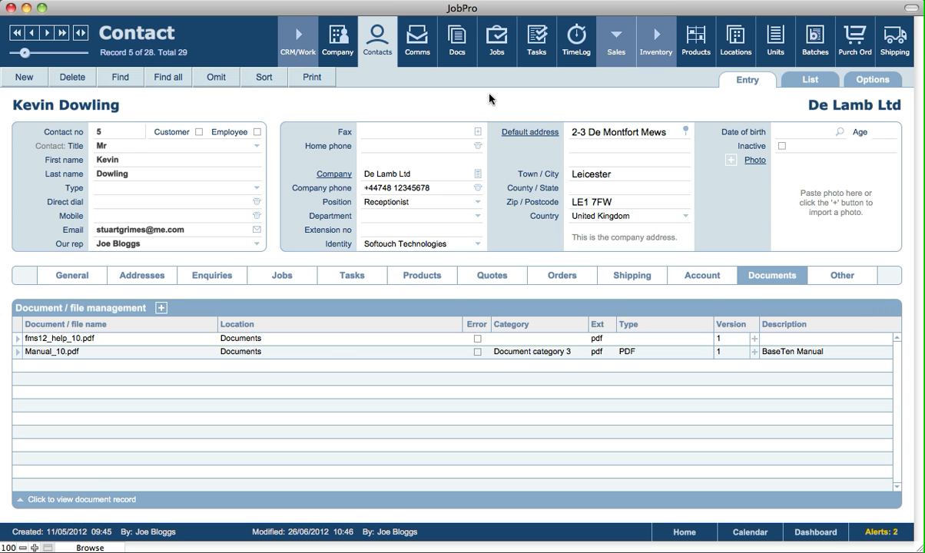
Return to JobPro's document records and show all of them in list view
left_click(450, 43)
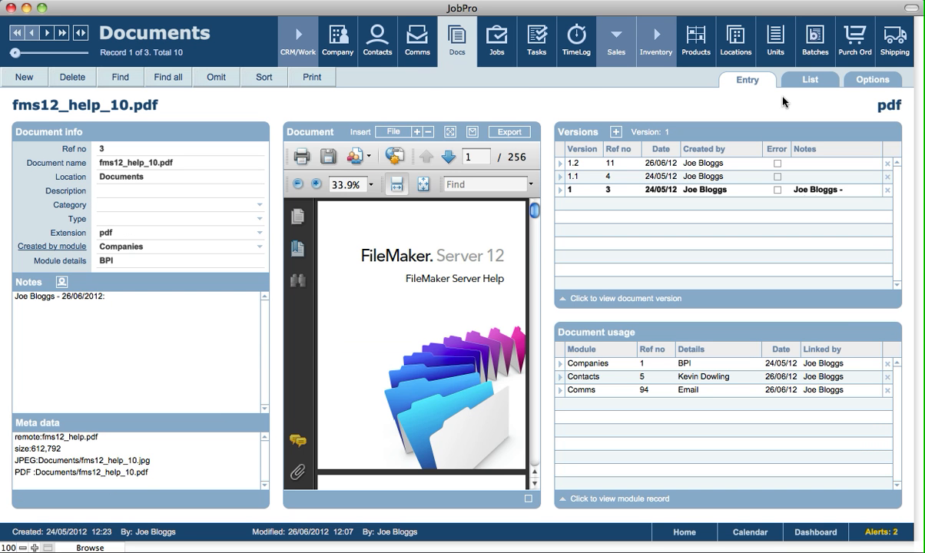
left_click(818, 79)
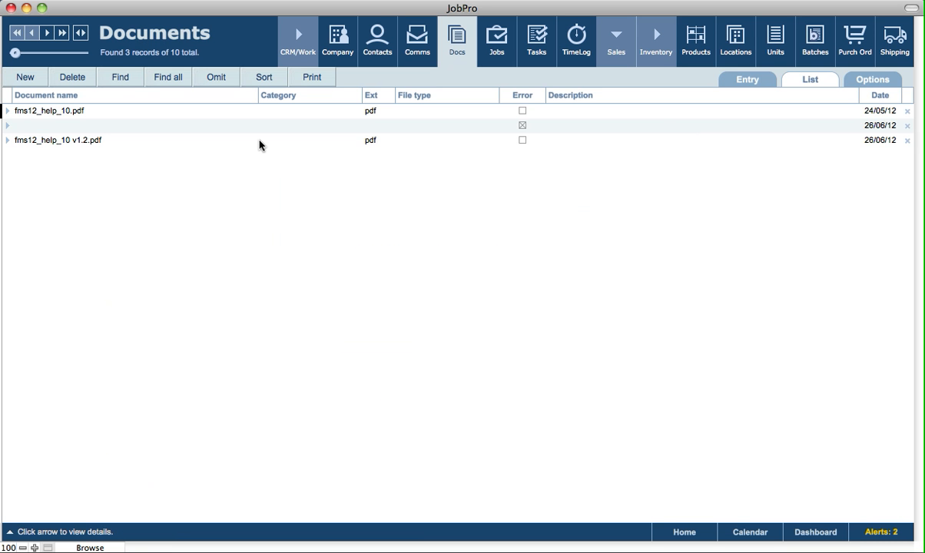
left_click(168, 76)
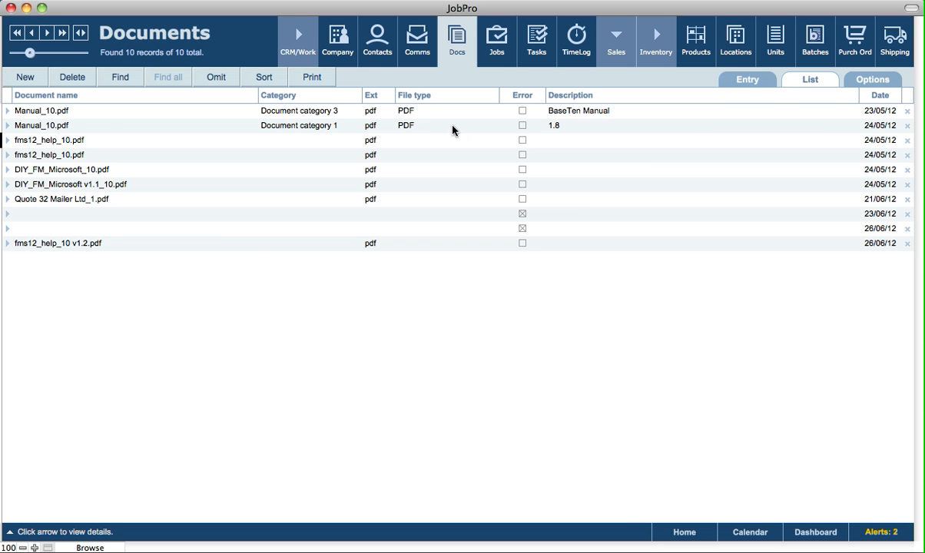
Preview the printable mini list of the found documents without a heading, close it and leave the document options
left_click(871, 81)
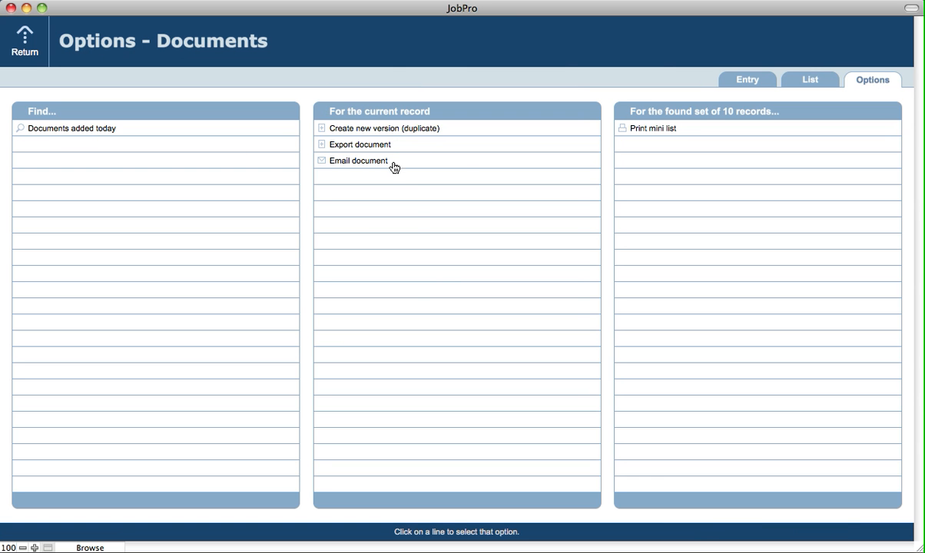
left_click(670, 130)
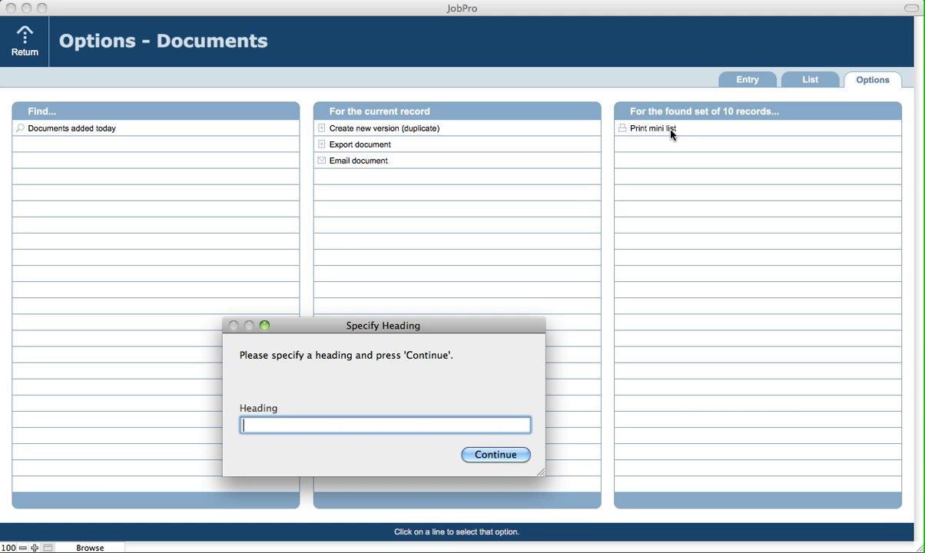
left_click(497, 456)
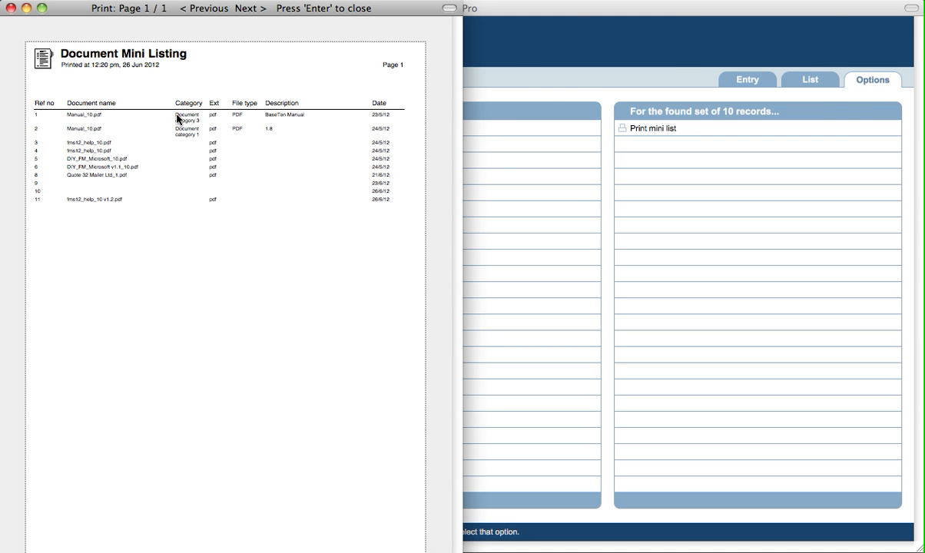
key("Return")
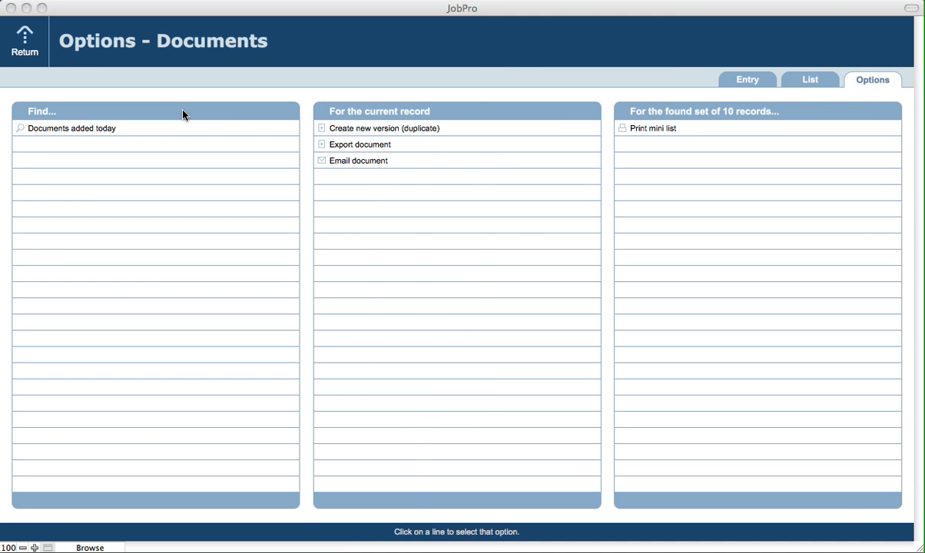
left_click(742, 81)
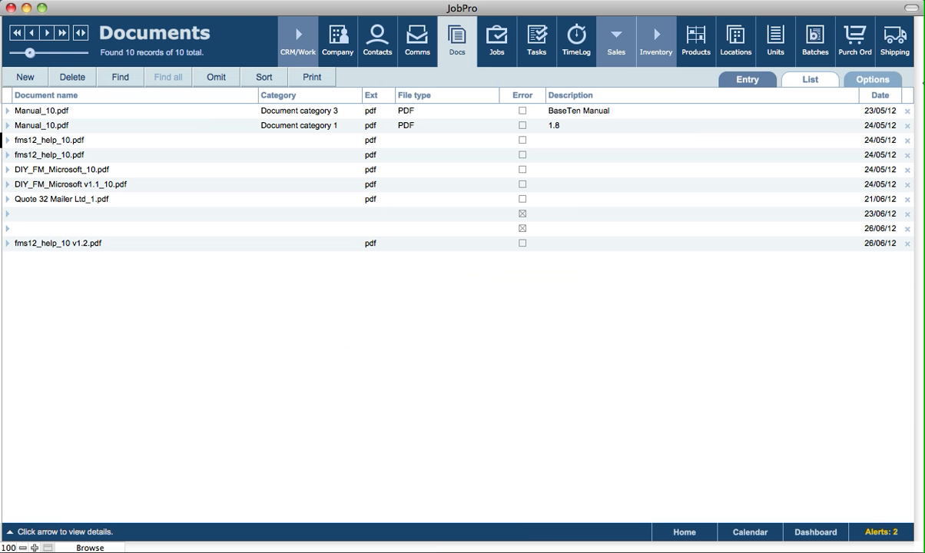